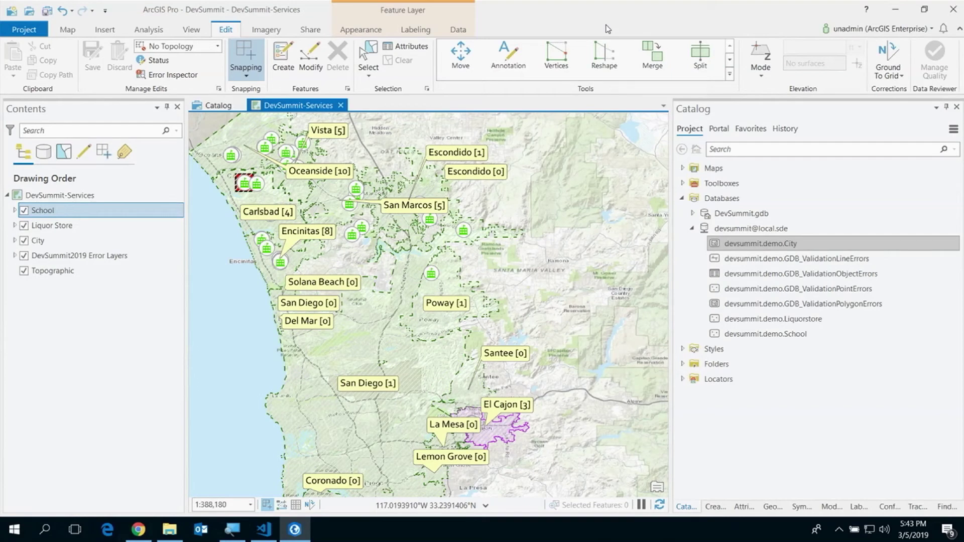
View the pop-up attributes of the Poway polygon in the City layer, and close the pop-up
{"action": "left_click", "coordinate": [38, 241]}
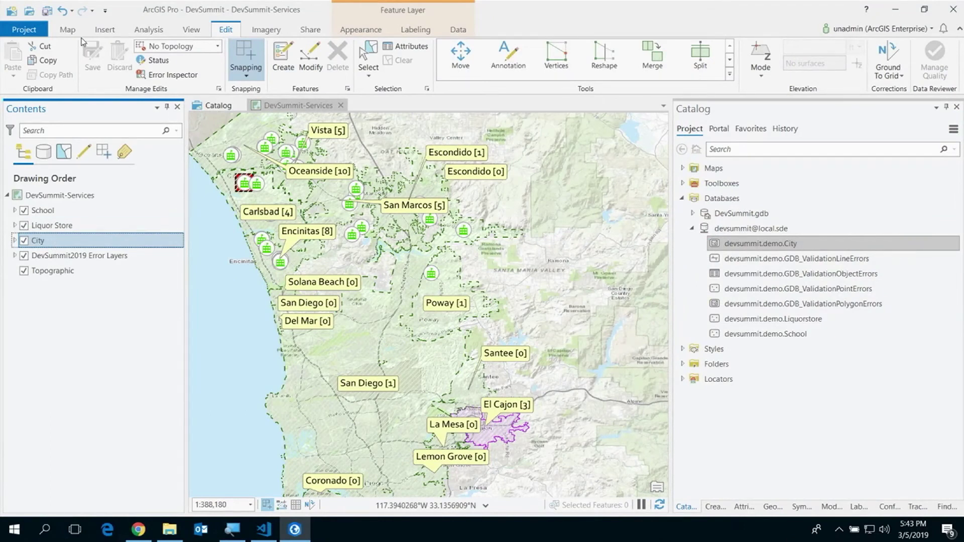
{"action": "left_click", "coordinate": [68, 30]}
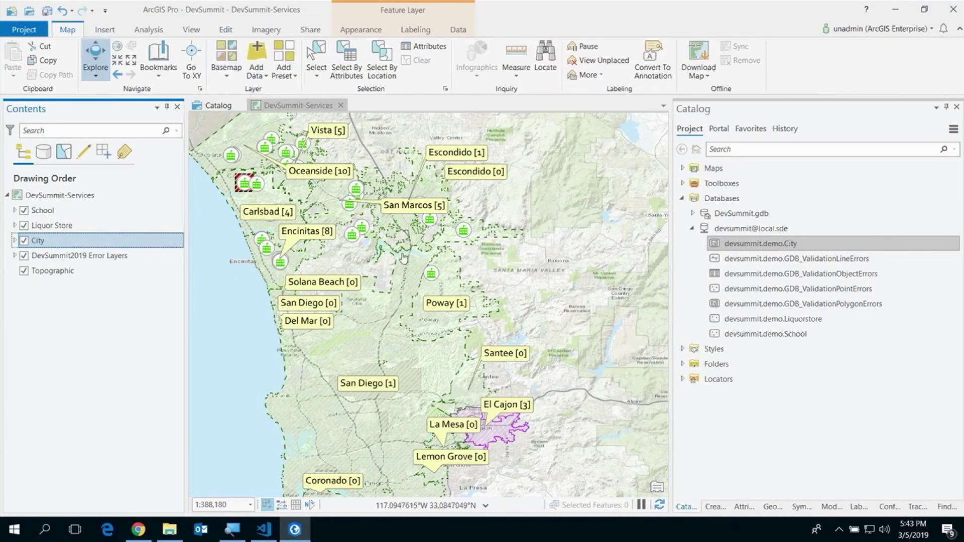
{"action": "left_click", "coordinate": [442, 303]}
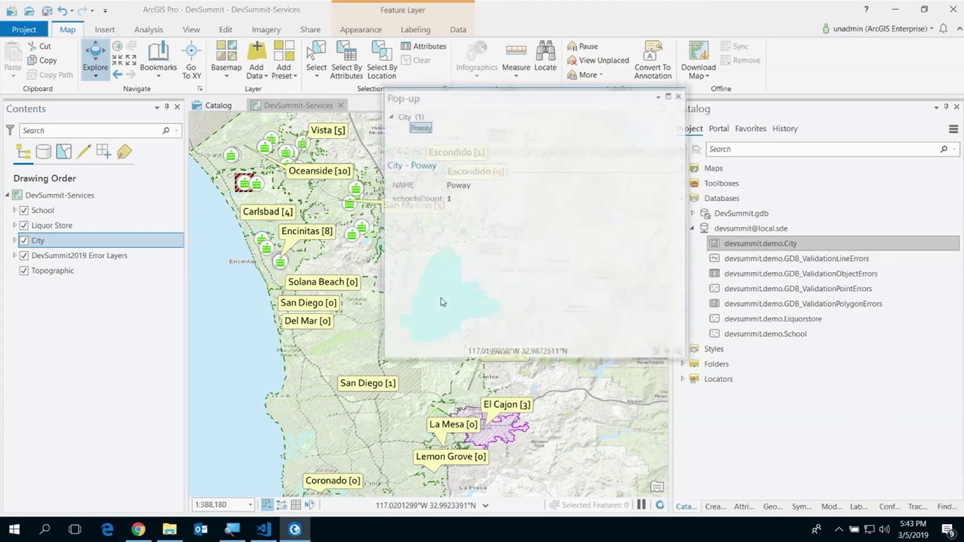
{"action": "left_click", "coordinate": [680, 94]}
Open the attribute rules of the School layer
{"action": "left_click", "coordinate": [109, 206]}
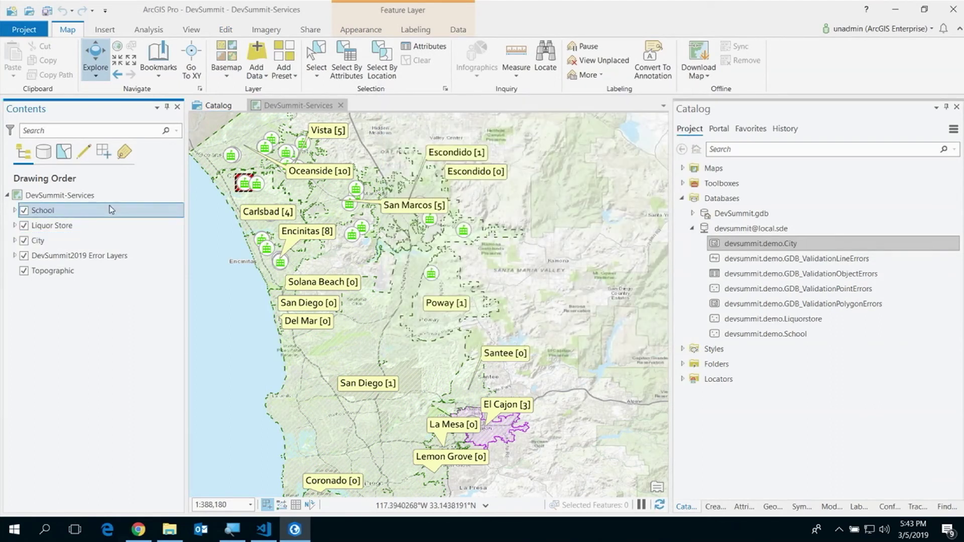
{"action": "left_click", "coordinate": [84, 227]}
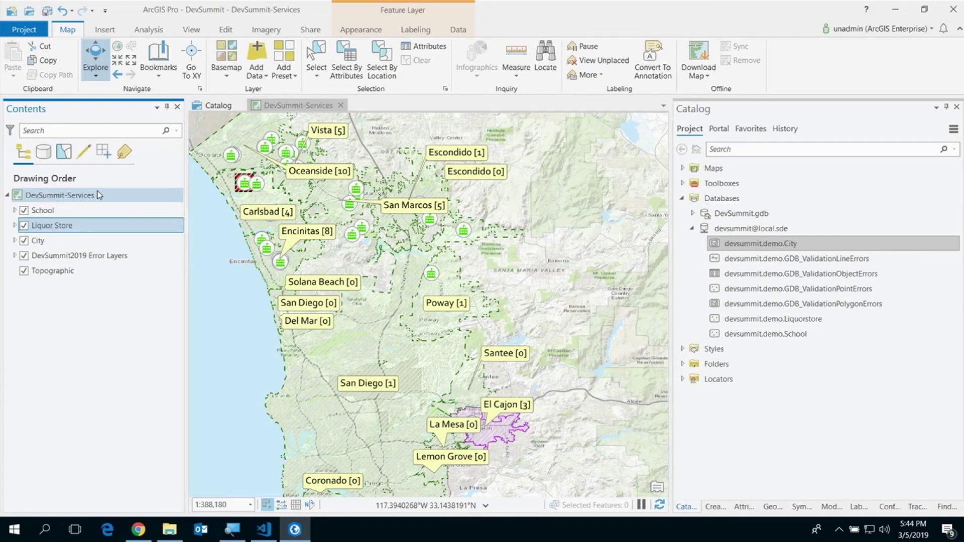
{"action": "left_click", "coordinate": [43, 211]}
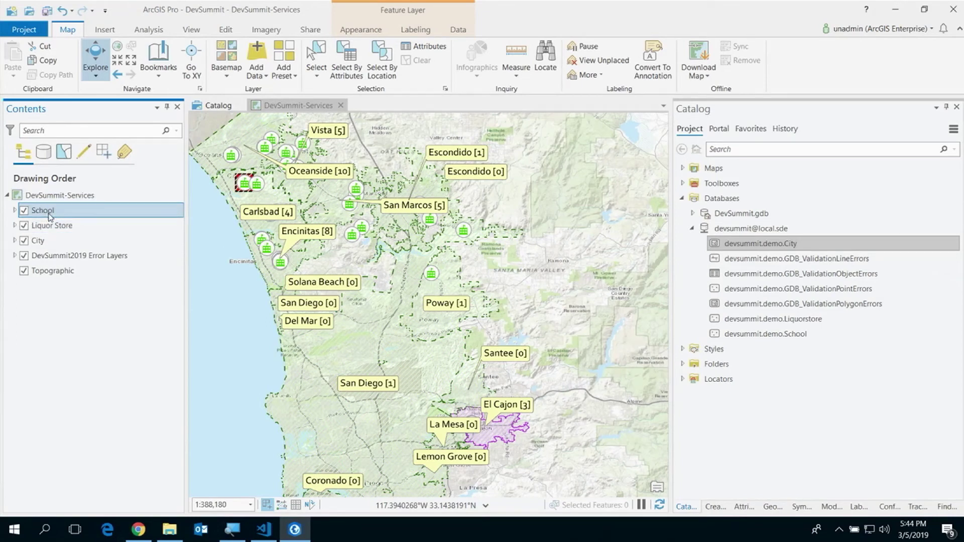
{"action": "right_click", "coordinate": [51, 217]}
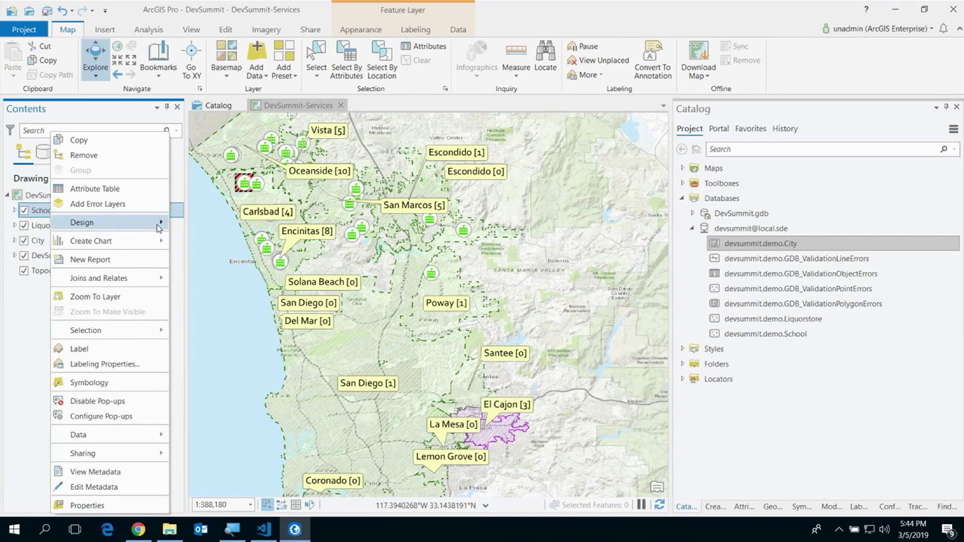
{"action": "mouse_move", "coordinate": [163, 225]}
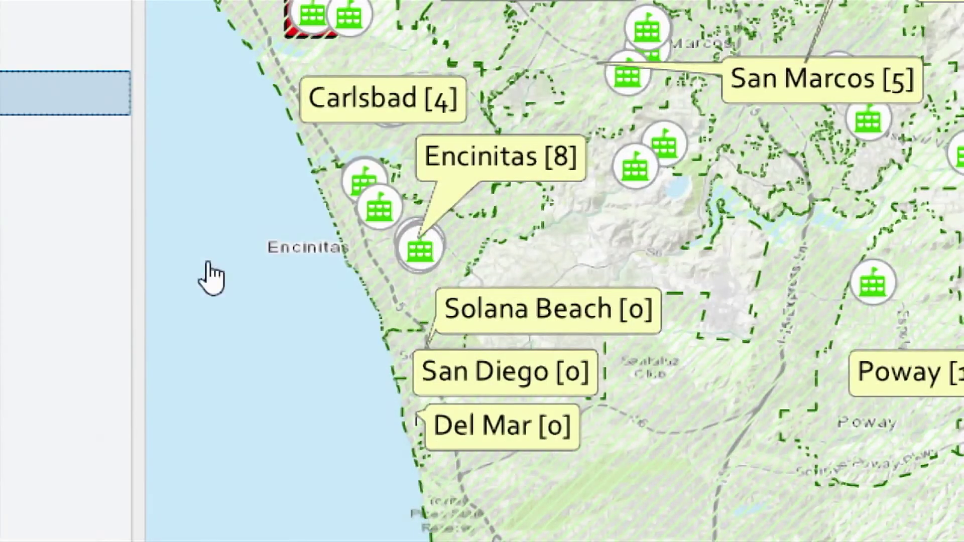
{"action": "scroll", "coordinate": [207, 276], "scroll_direction": "down", "scroll_amount": 5}
{"action": "scroll", "coordinate": [169, 191], "scroll_direction": "down", "scroll_amount": 5}
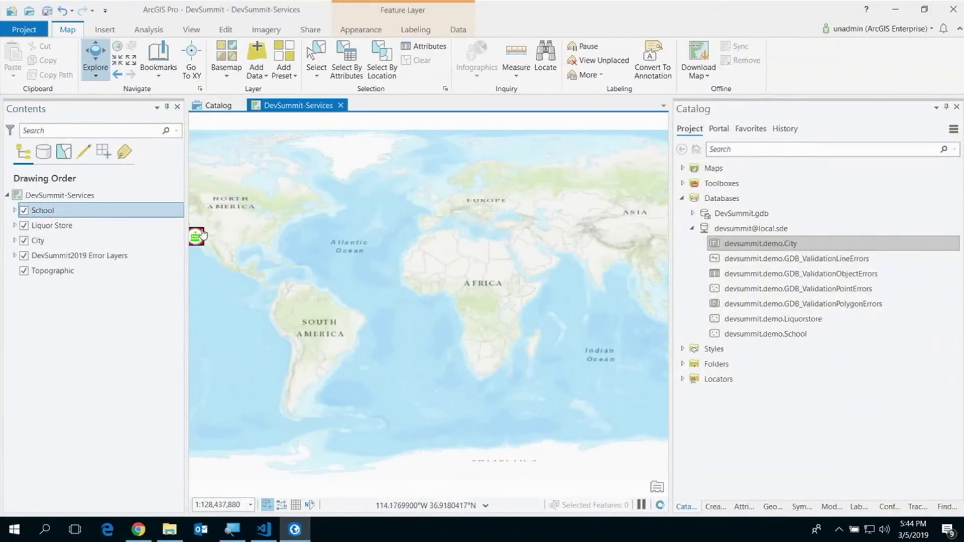
{"action": "scroll", "coordinate": [246, 219], "scroll_direction": "up", "scroll_amount": 5}
{"action": "scroll", "coordinate": [296, 284], "scroll_direction": "up", "scroll_amount": 5}
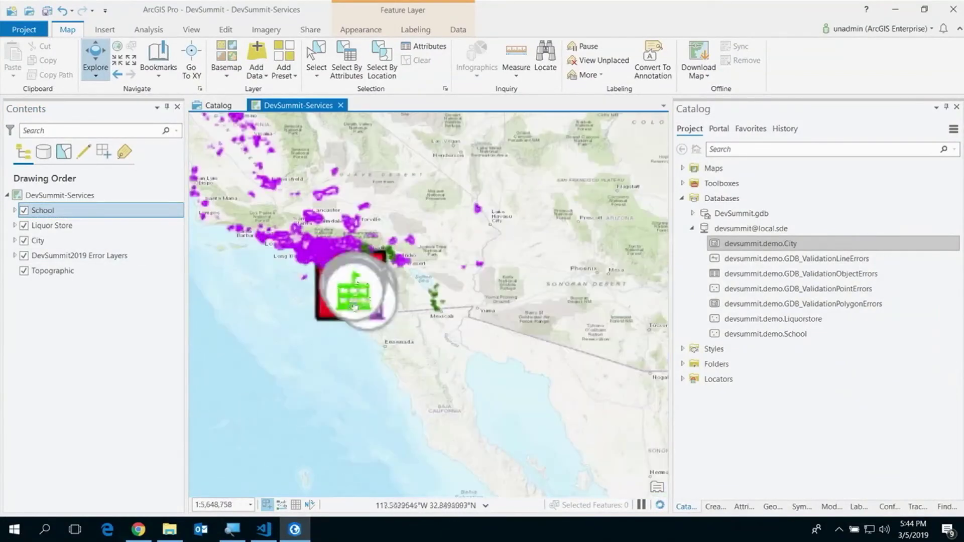
{"action": "scroll", "coordinate": [380, 303], "scroll_direction": "up", "scroll_amount": 2}
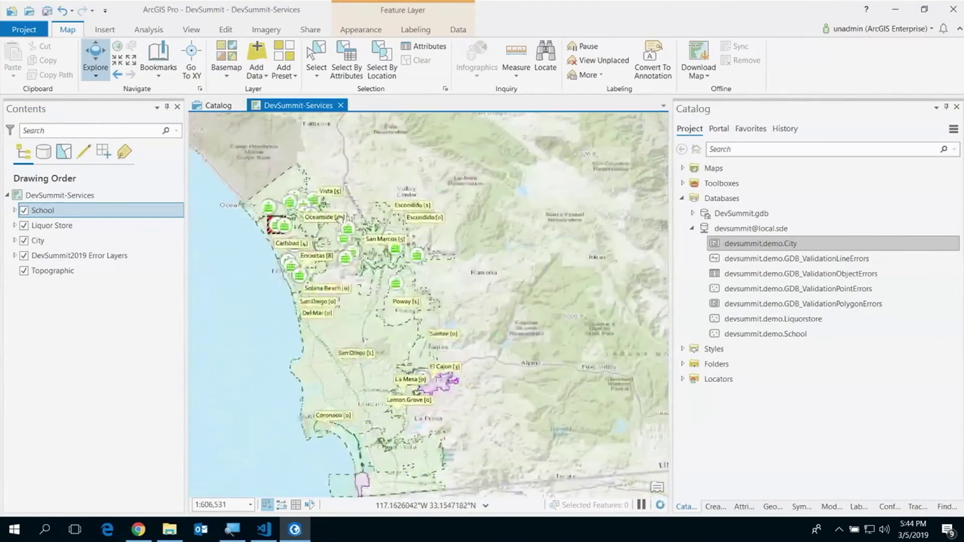
{"action": "left_click", "coordinate": [458, 29]}
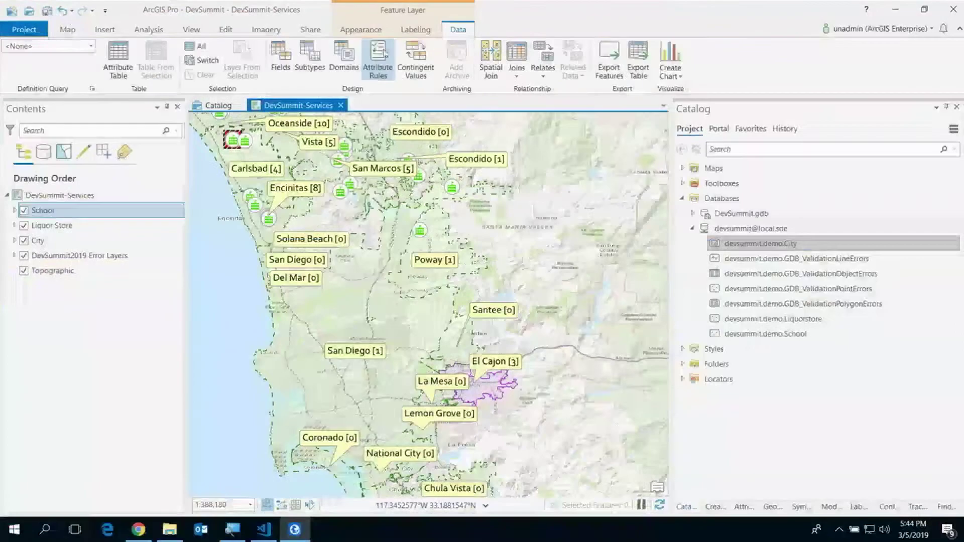
{"action": "left_click", "coordinate": [383, 55]}
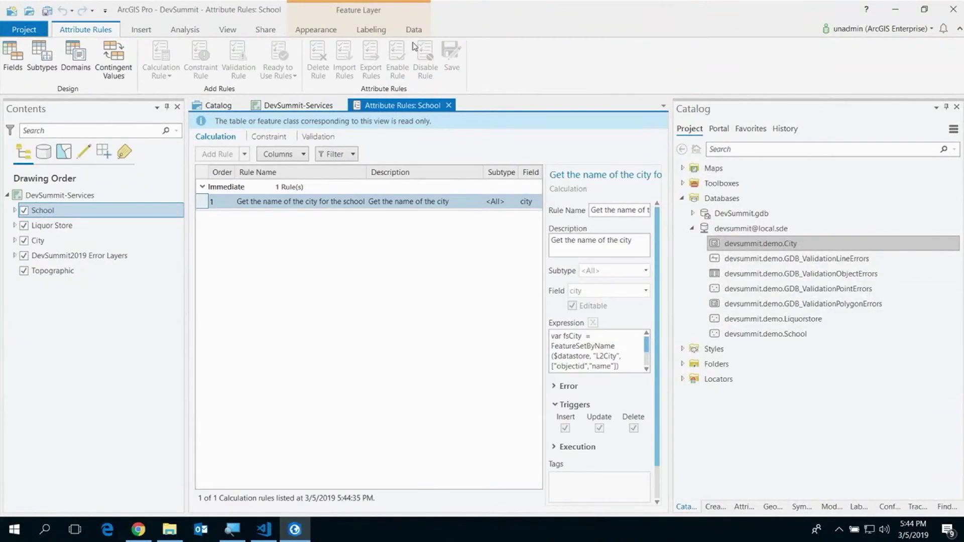
Show the School layer's constraint rules and widen the rule details to read the "School must have a type" expression
{"action": "left_click", "coordinate": [272, 140]}
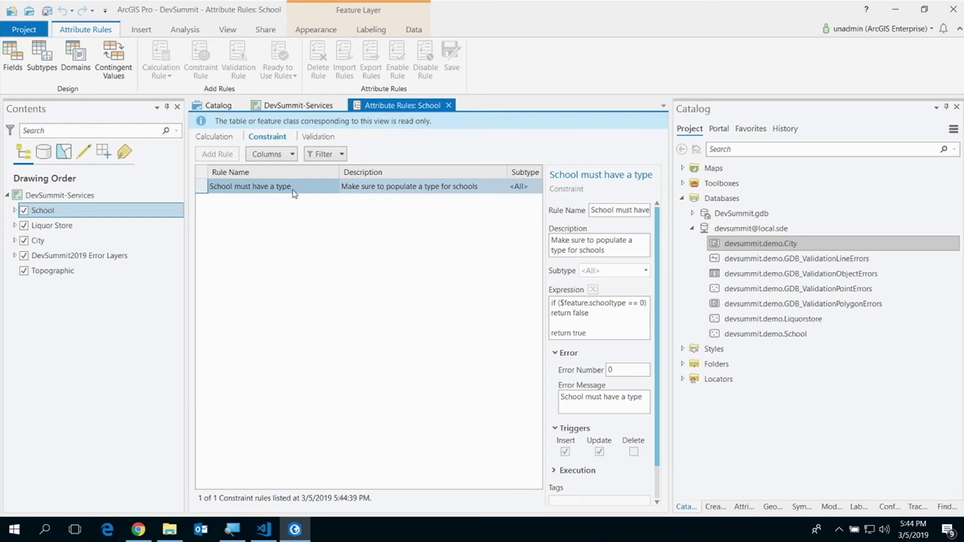
{"action": "left_click_drag", "start_coordinate": [545, 190], "coordinate": [464, 188]}
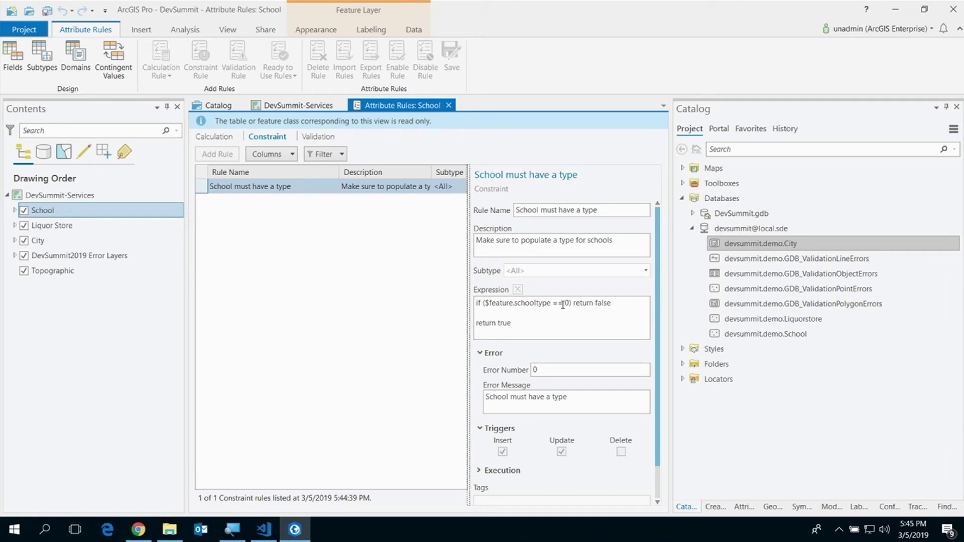
{"action": "triple_click", "coordinate": [522, 321]}
{"action": "left_click", "coordinate": [529, 323]}
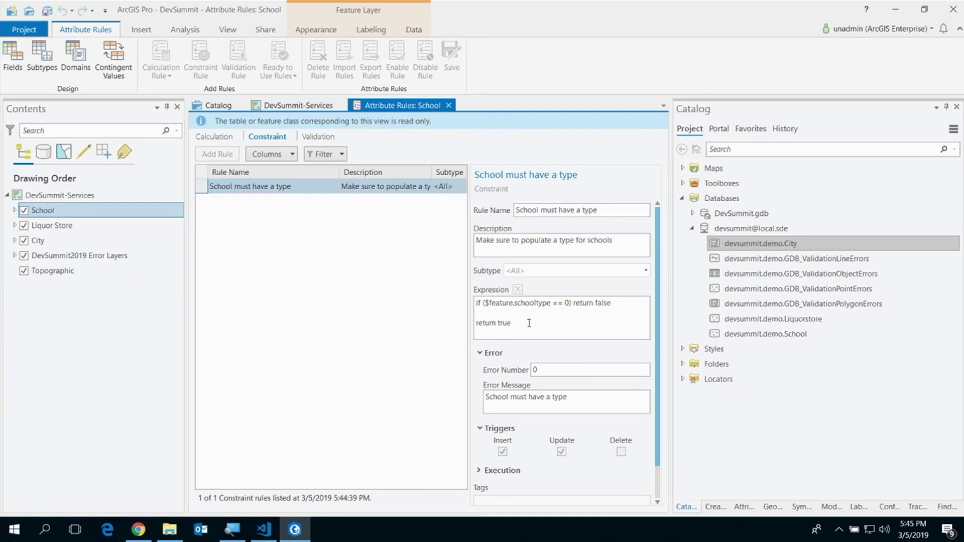
Switch to Visual Studio Code and examine the DomainName check on schooltype in a.constraint.js
{"action": "left_click", "coordinate": [264, 529]}
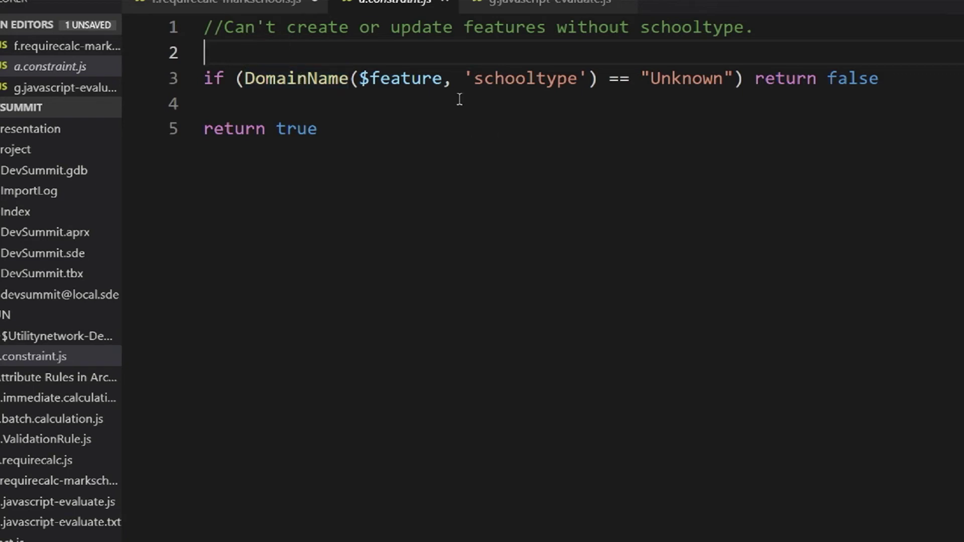
{"action": "left_click_drag", "start_coordinate": [441, 77], "coordinate": [360, 77]}
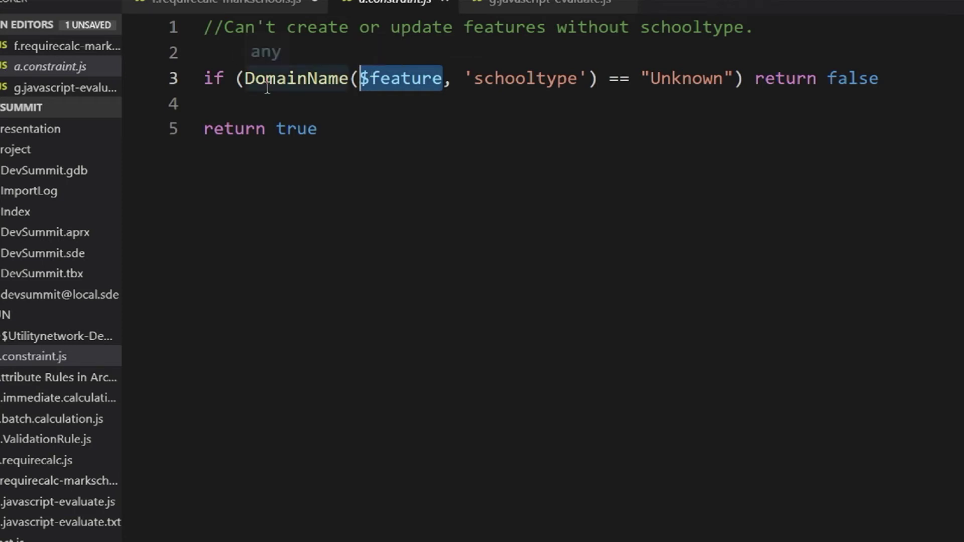
{"action": "double_click", "coordinate": [539, 77]}
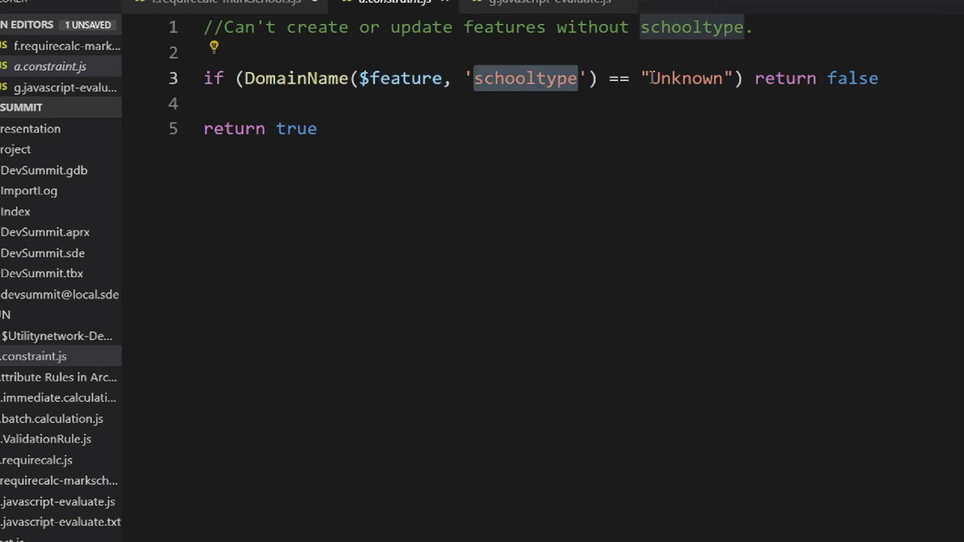
{"action": "double_click", "coordinate": [697, 76]}
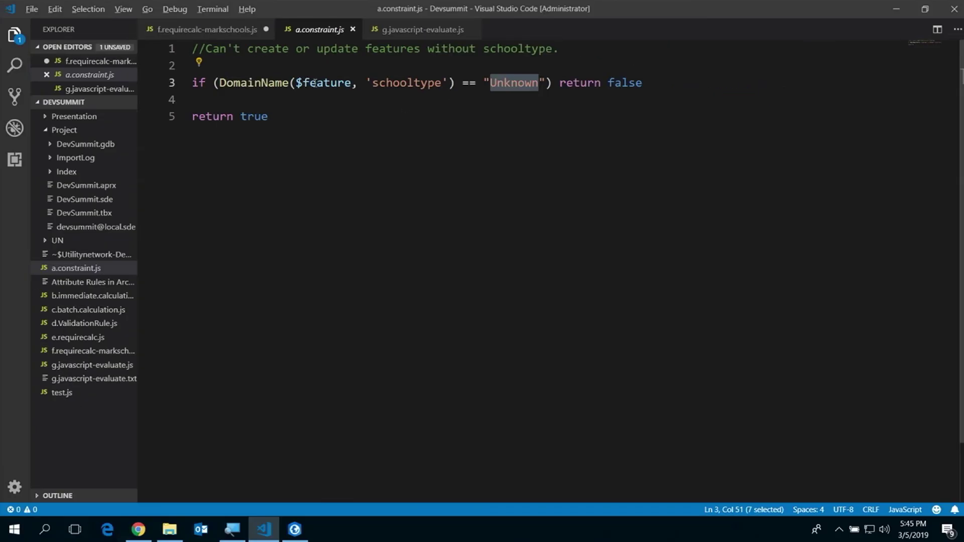
{"action": "left_click", "coordinate": [287, 108]}
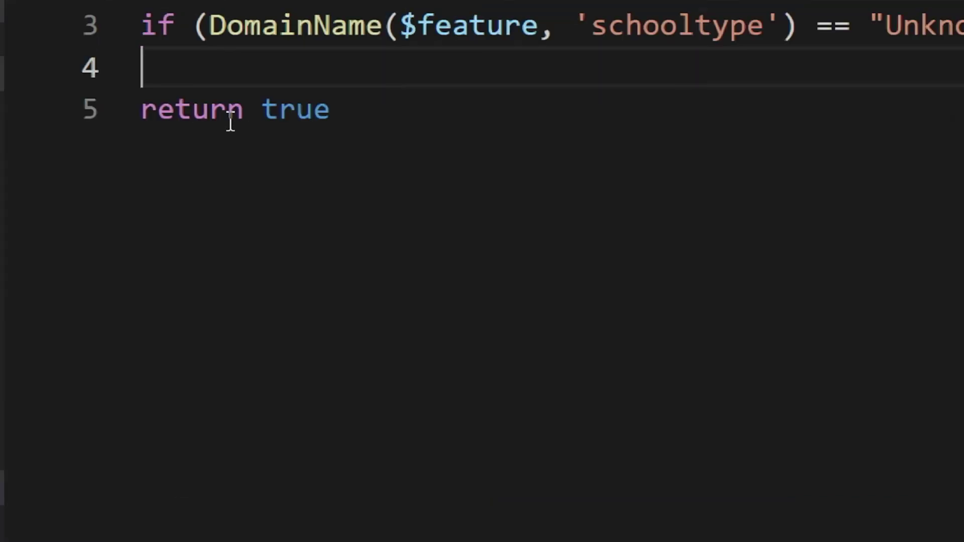
Switch back to ArcGIS Pro and try to create a School point with SchoolType Unknown in Carlsbad, north of Aviara Pkwy, on the DevSummit-Services map
{"action": "left_click", "coordinate": [301, 534]}
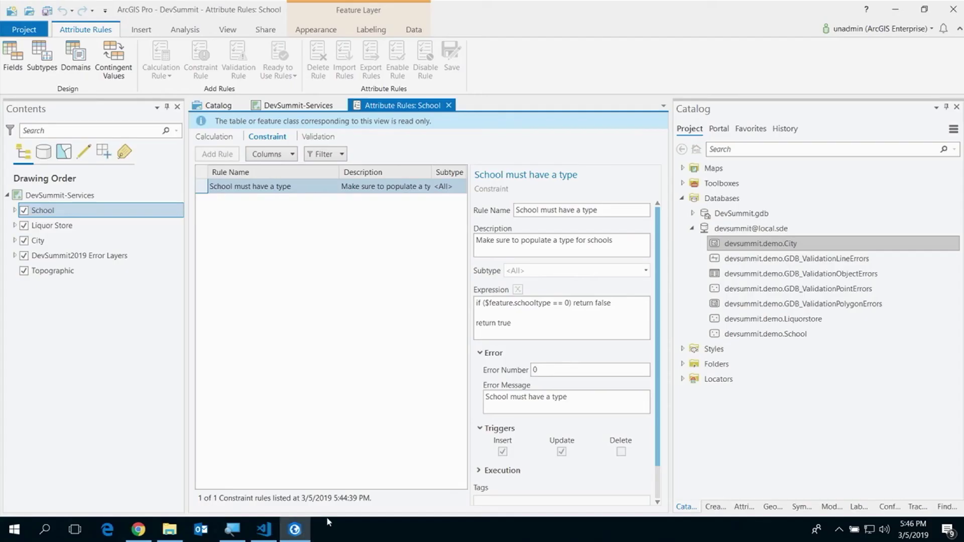
{"action": "left_click", "coordinate": [298, 105]}
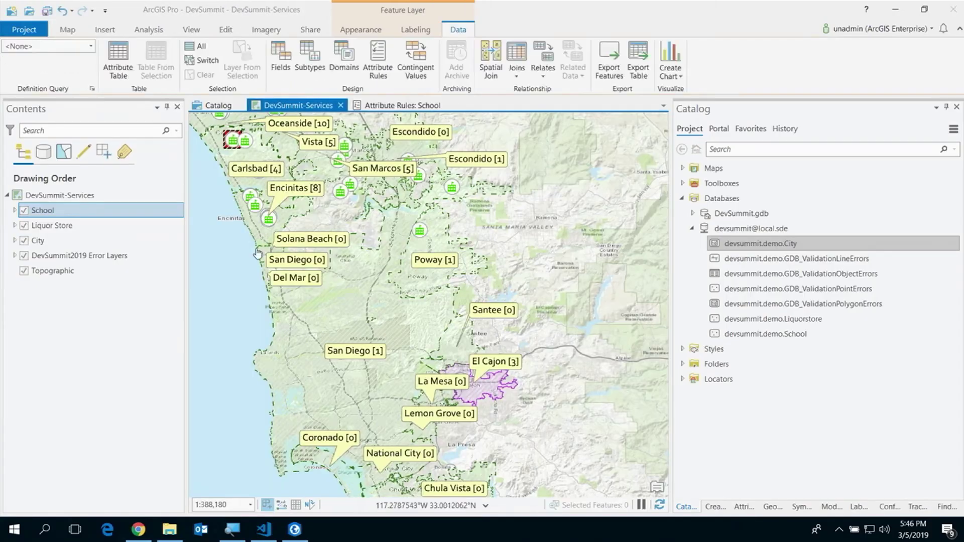
{"action": "scroll", "coordinate": [288, 188], "scroll_direction": "up", "scroll_amount": 4}
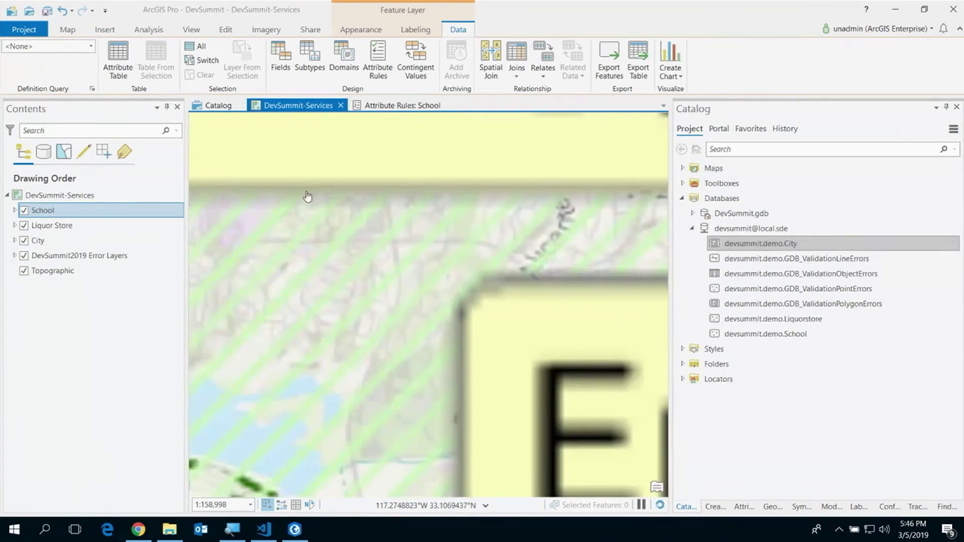
{"action": "scroll", "coordinate": [443, 197], "scroll_direction": "up", "scroll_amount": 5}
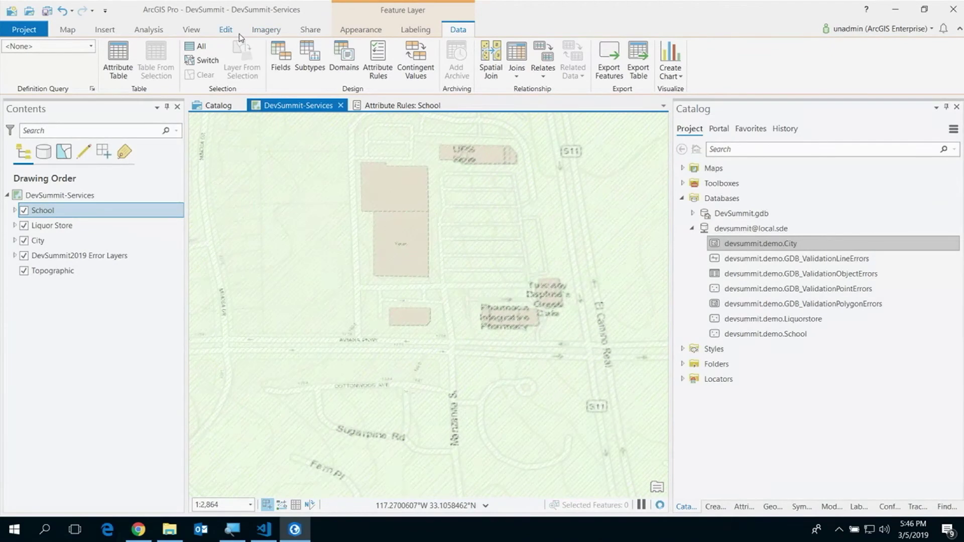
{"action": "left_click", "coordinate": [227, 30]}
{"action": "left_click", "coordinate": [284, 58]}
{"action": "left_click", "coordinate": [738, 226]}
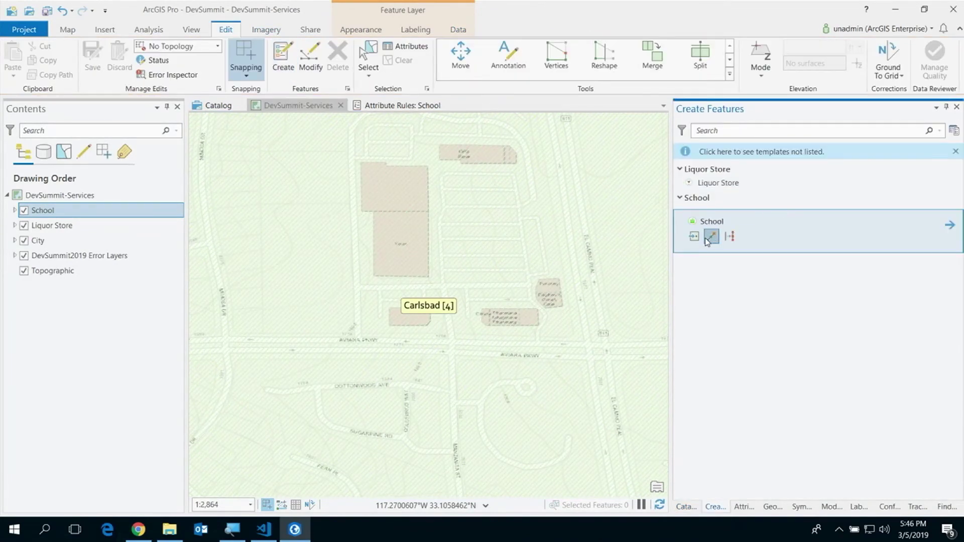
{"action": "left_click", "coordinate": [950, 227]}
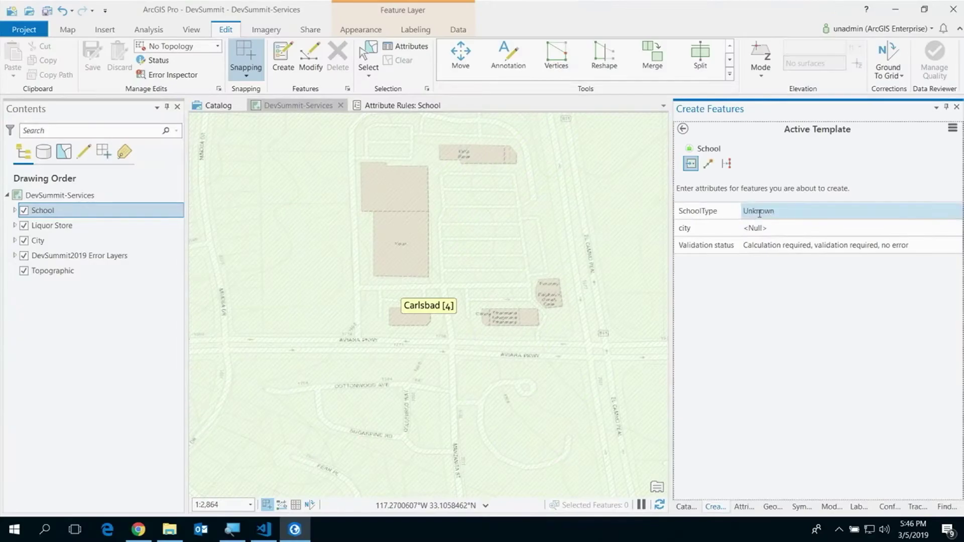
{"action": "left_click", "coordinate": [540, 265]}
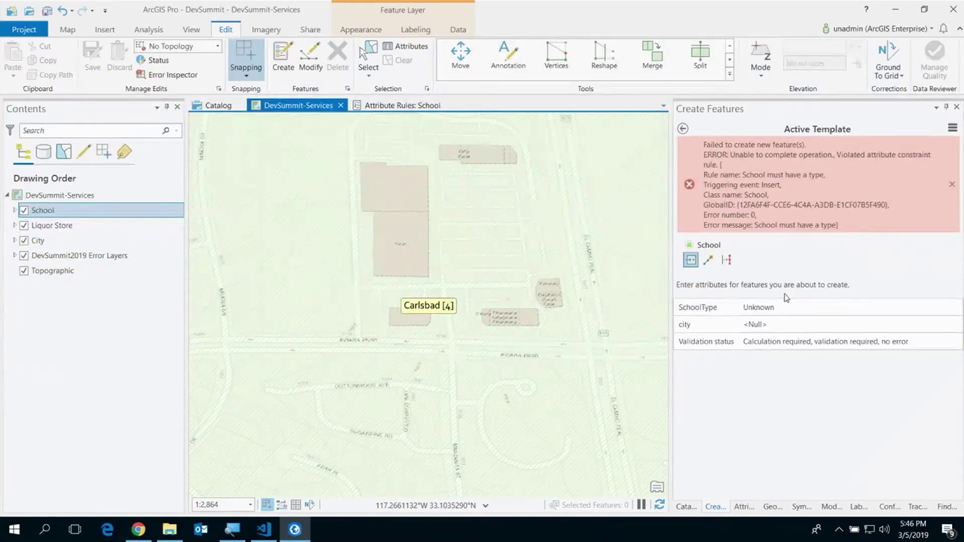
Set the School template's SchoolType to Boarding School and place a school point in Carlsbad, east of the large building
{"action": "left_click", "coordinate": [778, 308]}
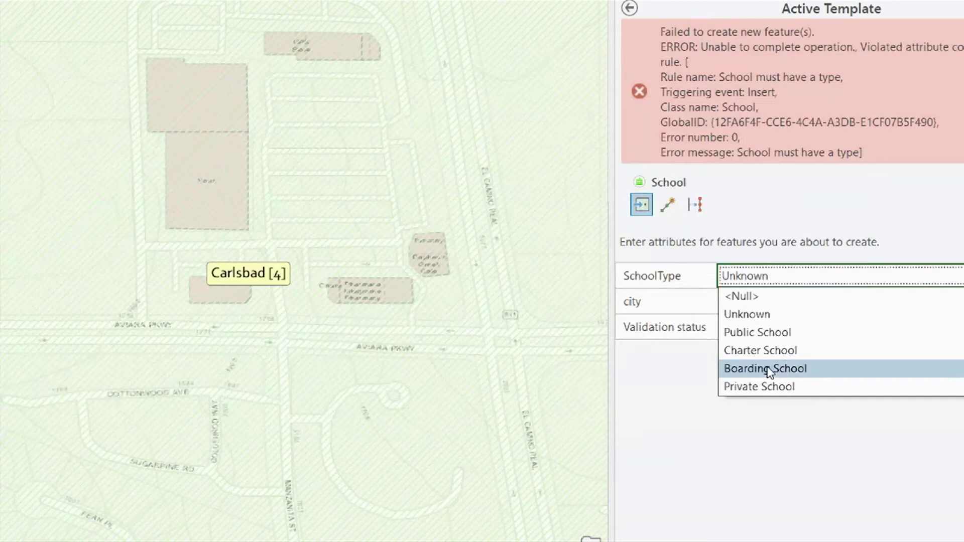
{"action": "left_click", "coordinate": [766, 369]}
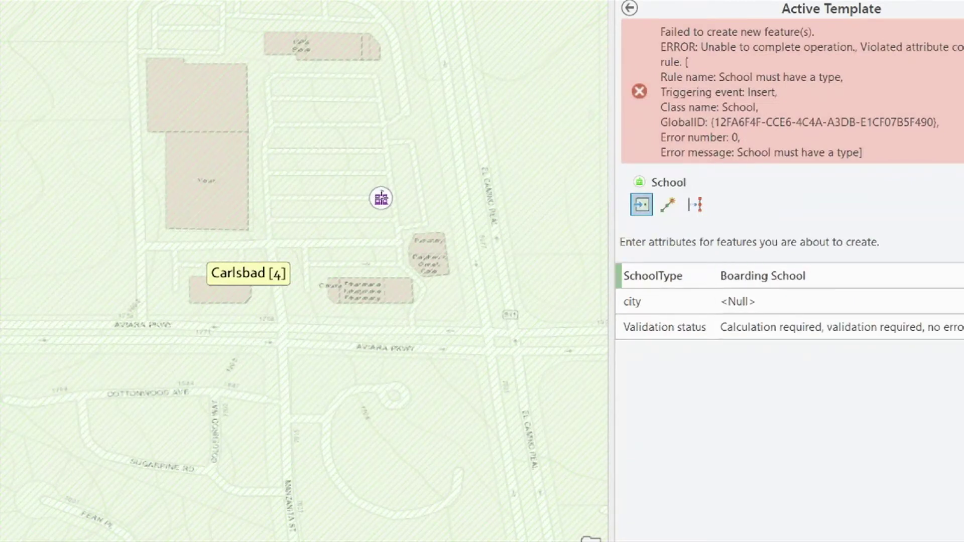
{"action": "left_click", "coordinate": [382, 198]}
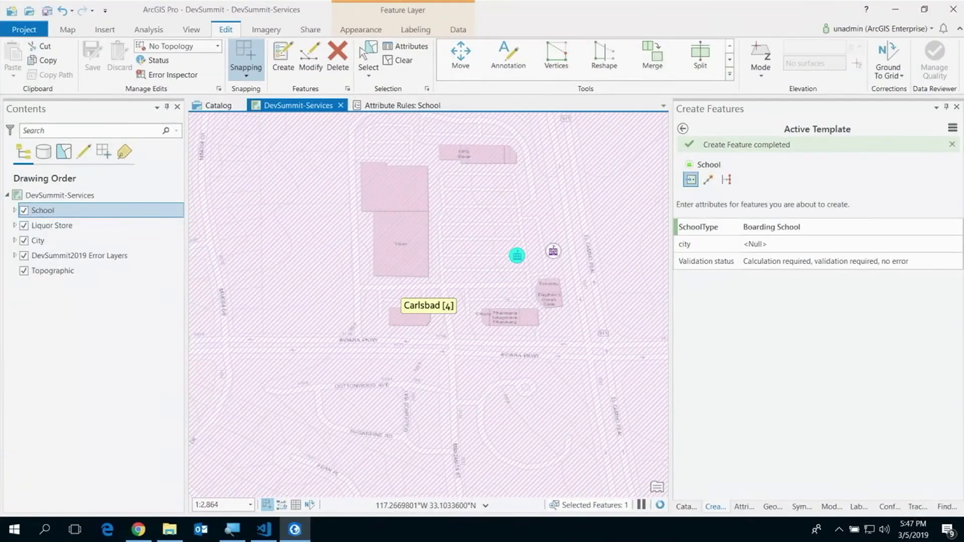
{"action": "left_click", "coordinate": [741, 111]}
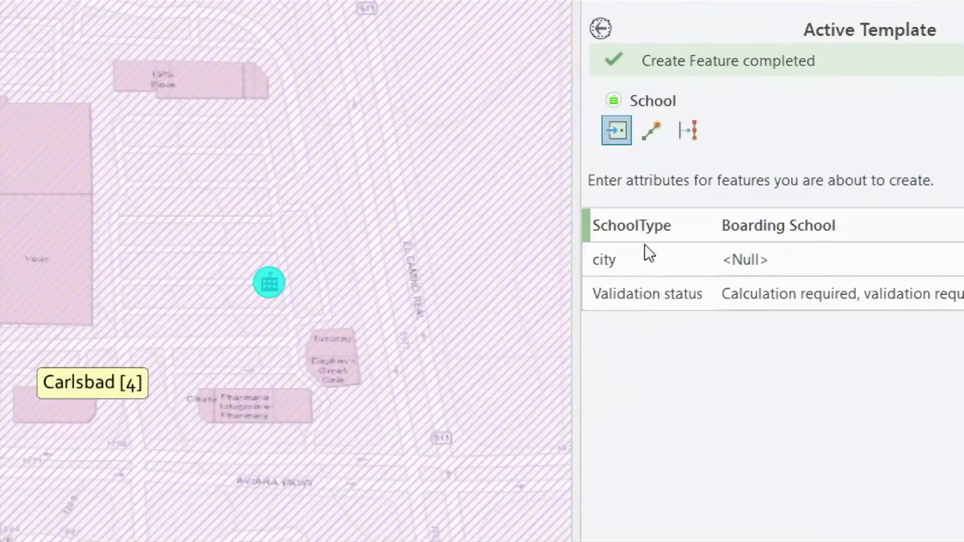
{"action": "mouse_move", "coordinate": [697, 259]}
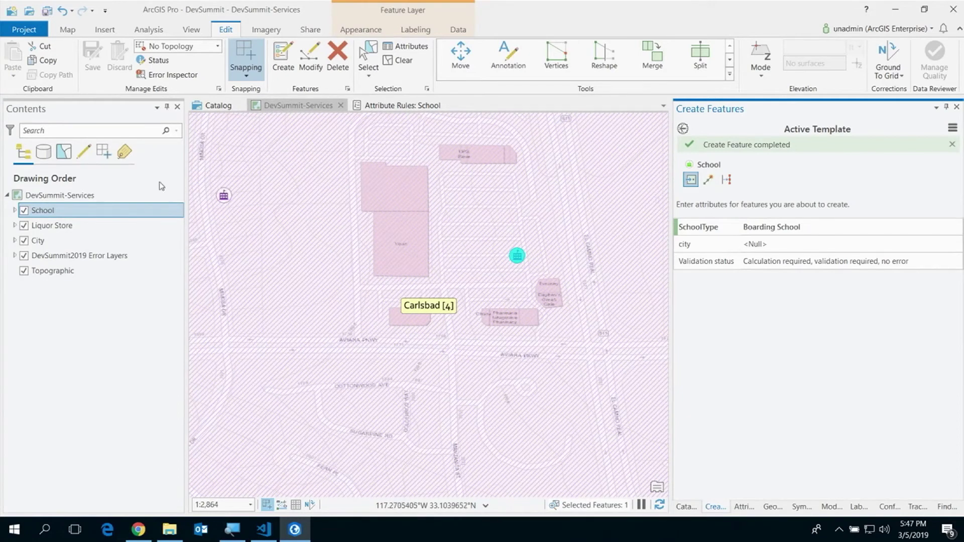
Open the School layer's attribute rules and examine the calculation rule "Get the name of the city for the school", comparing it with the constraint rule
{"action": "right_click", "coordinate": [44, 210]}
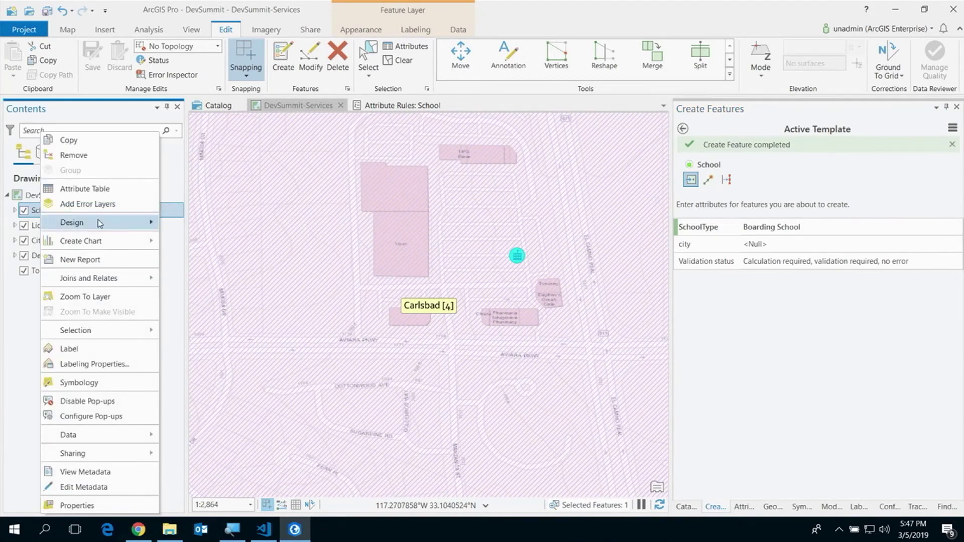
{"action": "mouse_move", "coordinate": [99, 223]}
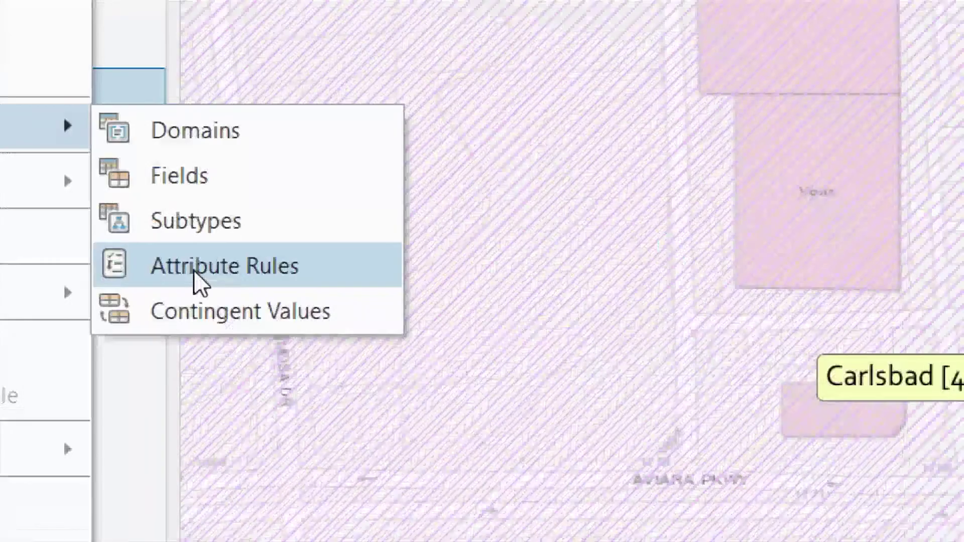
{"action": "left_click", "coordinate": [199, 279]}
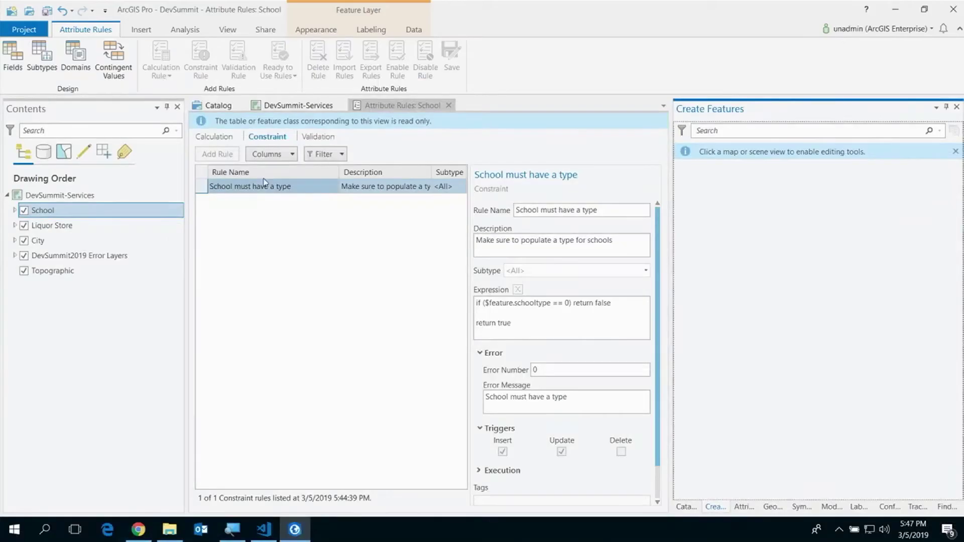
{"action": "left_click", "coordinate": [221, 137]}
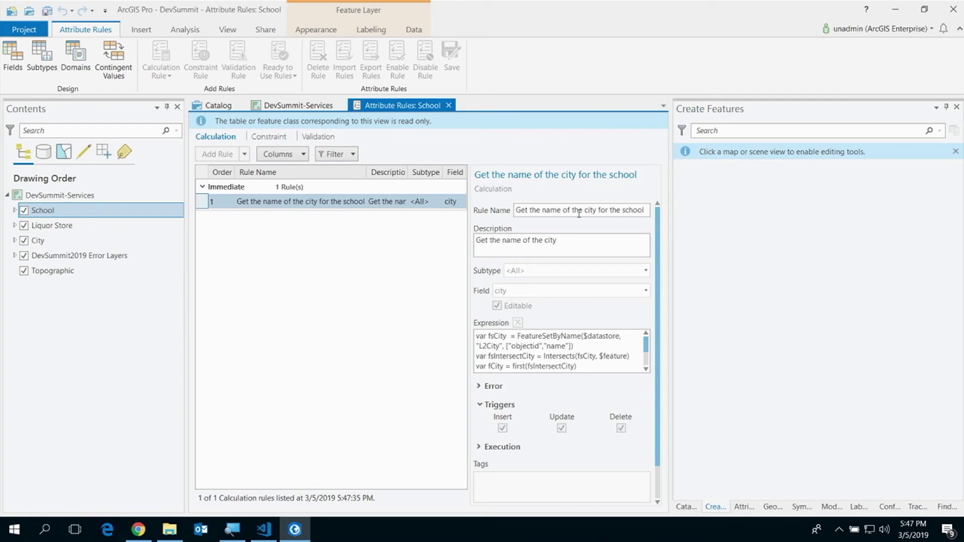
{"action": "left_click_drag", "start_coordinate": [645, 342], "coordinate": [648, 369]}
{"action": "scroll", "coordinate": [608, 351], "scroll_direction": "up", "scroll_amount": 3}
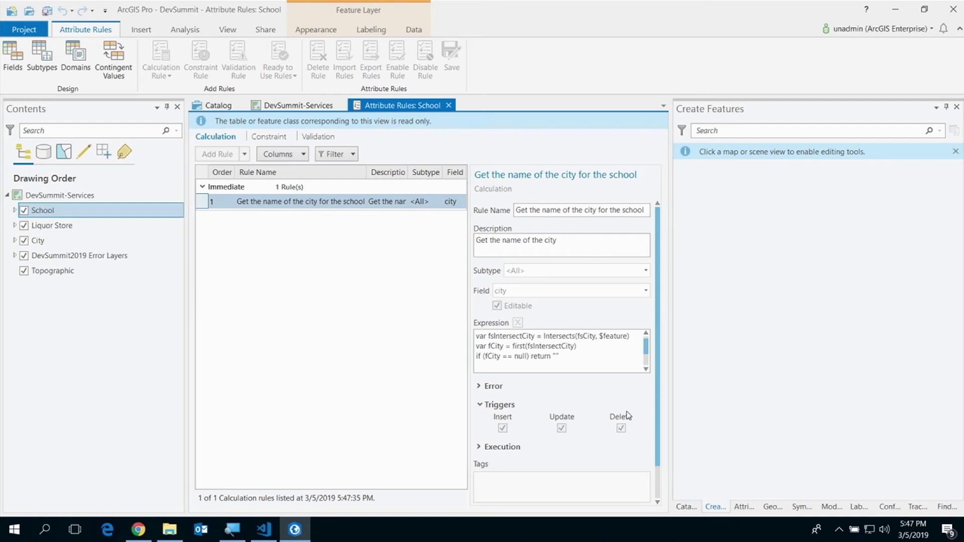
{"action": "left_click", "coordinate": [276, 137]}
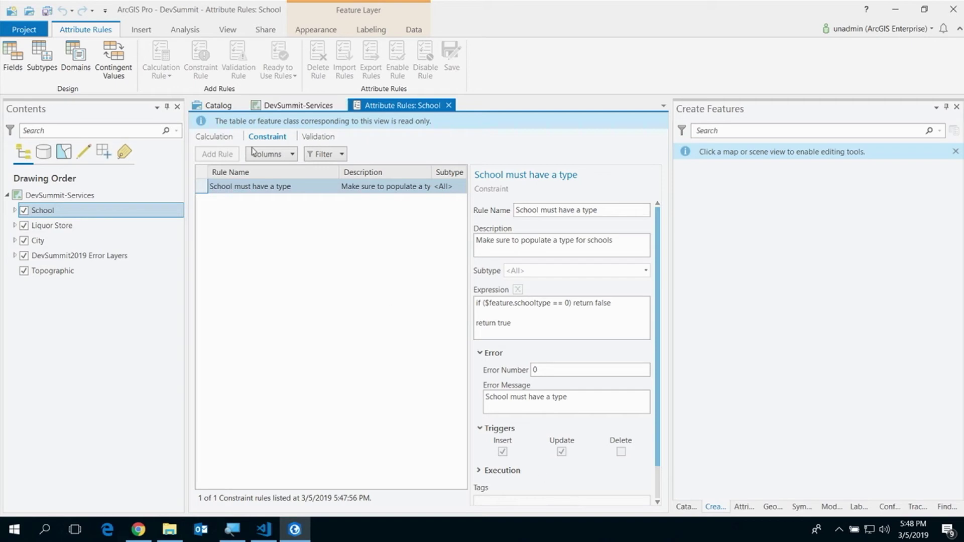
{"action": "left_click", "coordinate": [219, 136]}
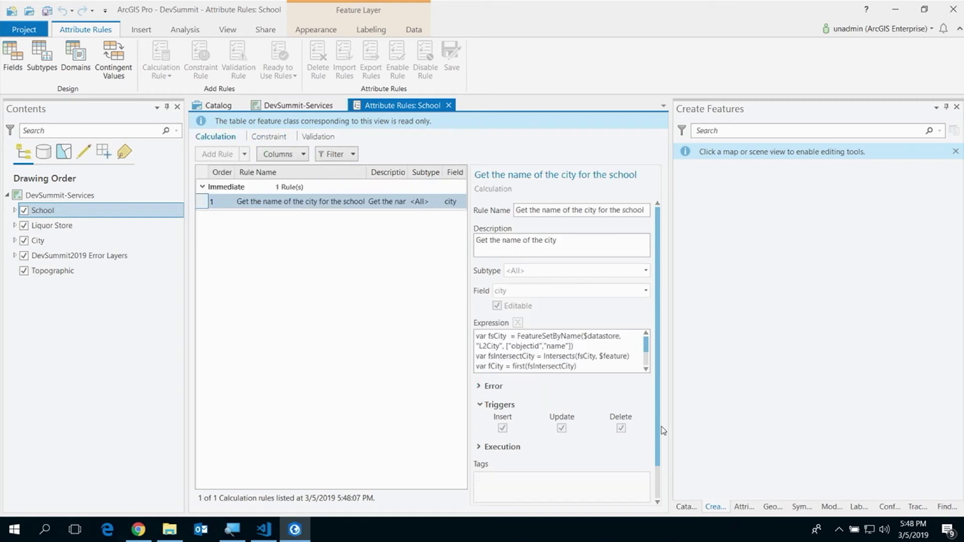
Switch to Visual Studio Code and examine the FeatureSetByName call and its arguments in b.immediate.calculation.js
{"action": "left_click", "coordinate": [264, 529]}
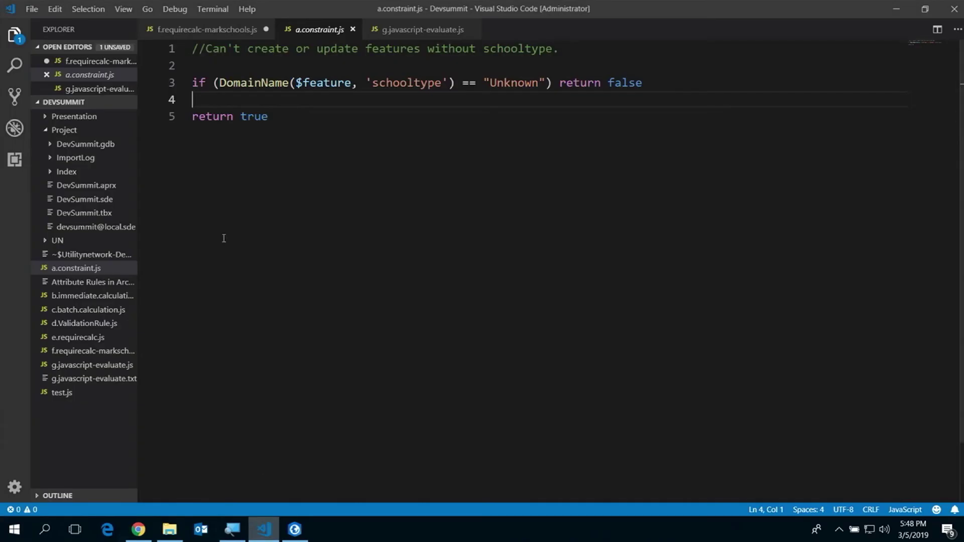
{"action": "left_click", "coordinate": [124, 298]}
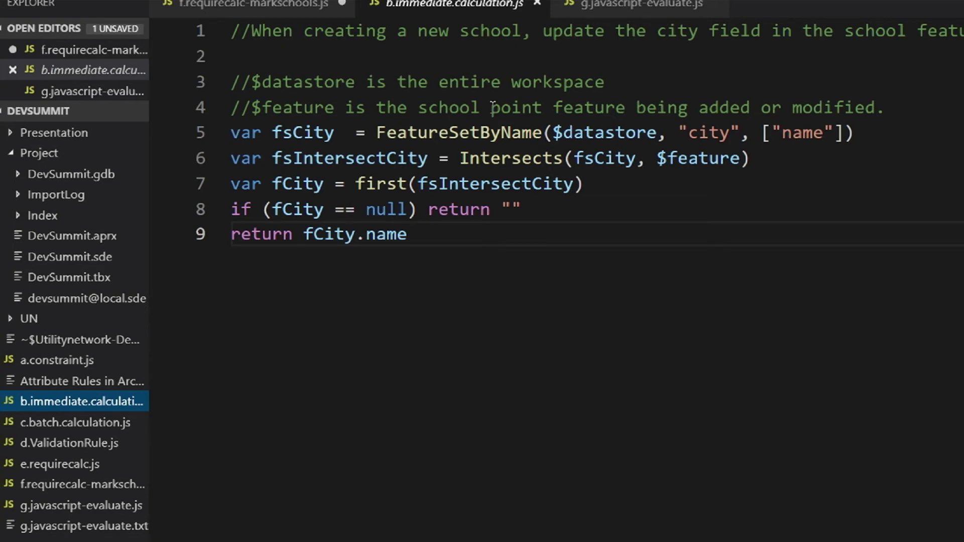
{"action": "left_click_drag", "start_coordinate": [657, 158], "coordinate": [743, 158]}
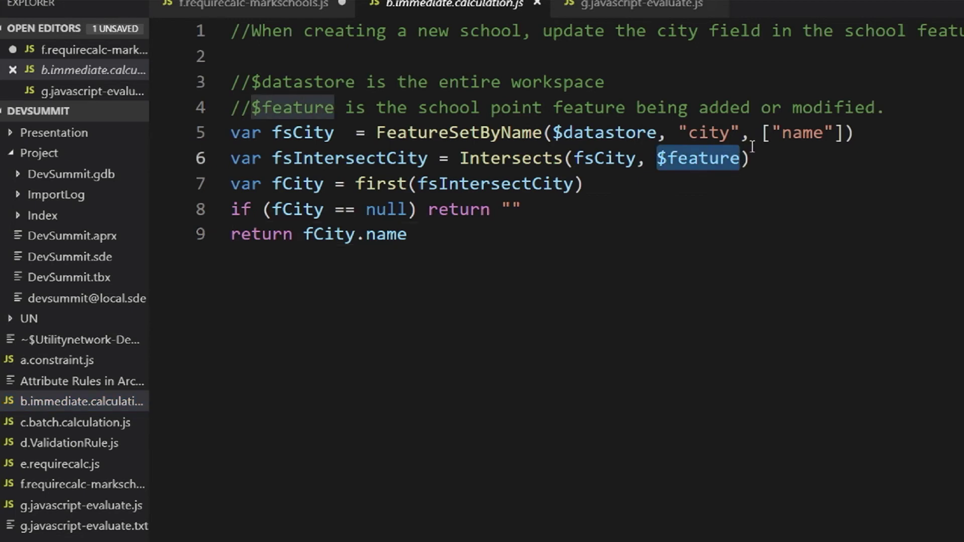
{"action": "double_click", "coordinate": [487, 133]}
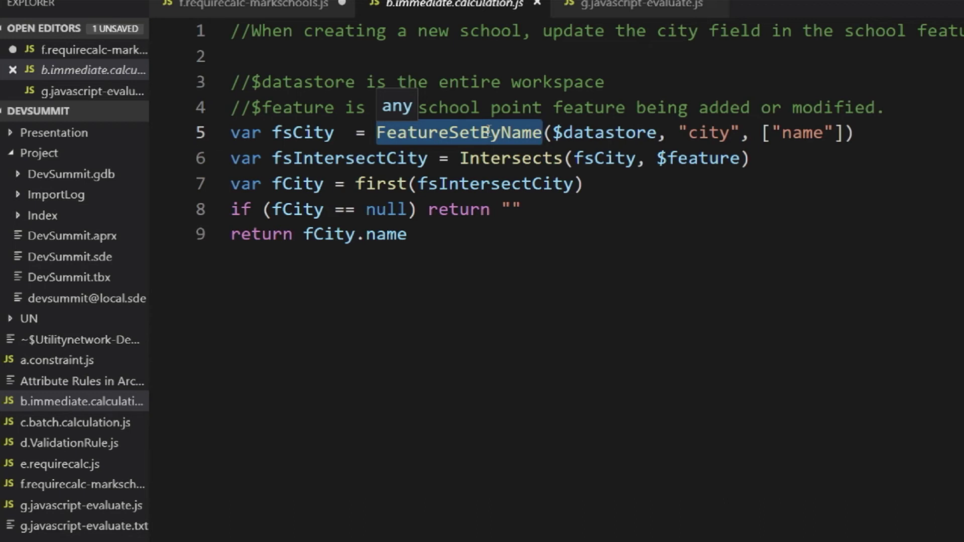
{"action": "double_click", "coordinate": [786, 138]}
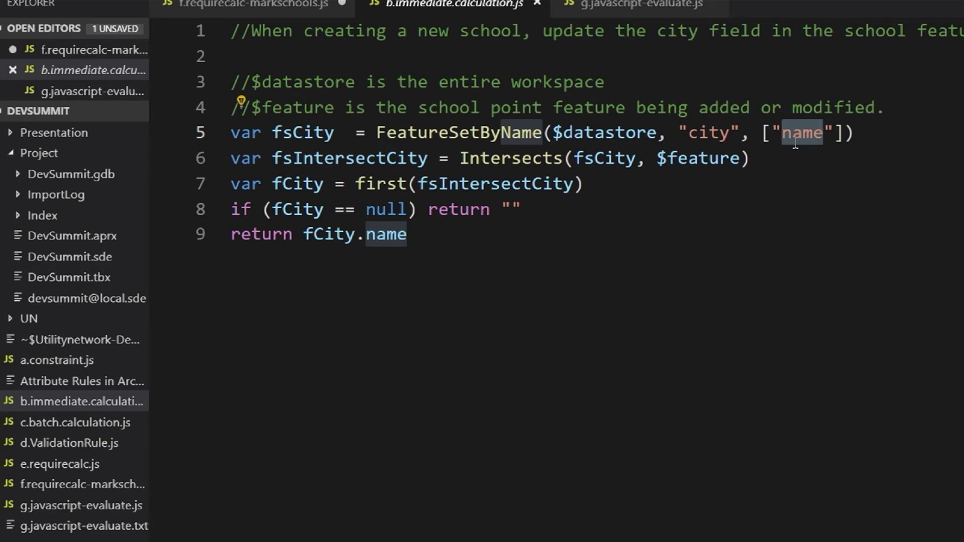
{"action": "left_click", "coordinate": [449, 133]}
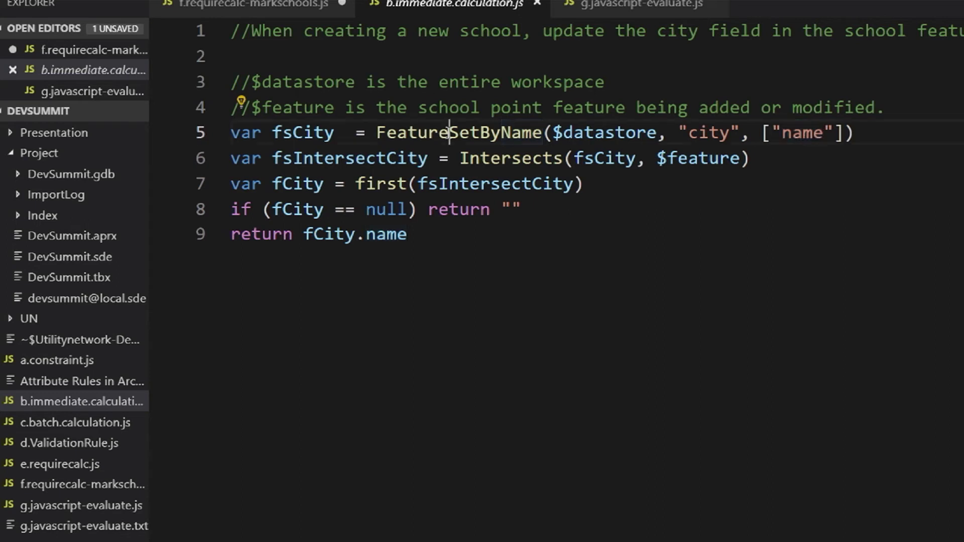
{"action": "left_click_drag", "start_coordinate": [554, 133], "coordinate": [661, 129]}
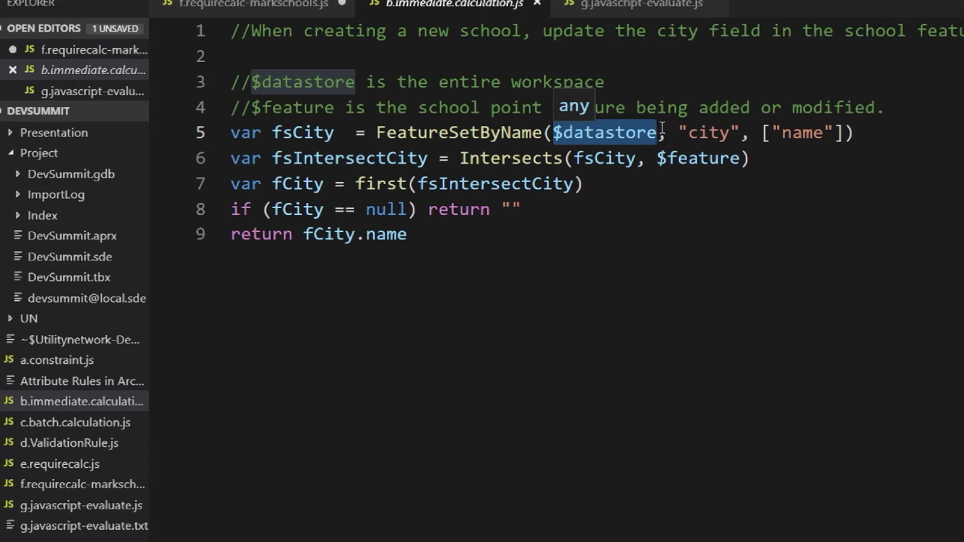
{"action": "left_click", "coordinate": [334, 133]}
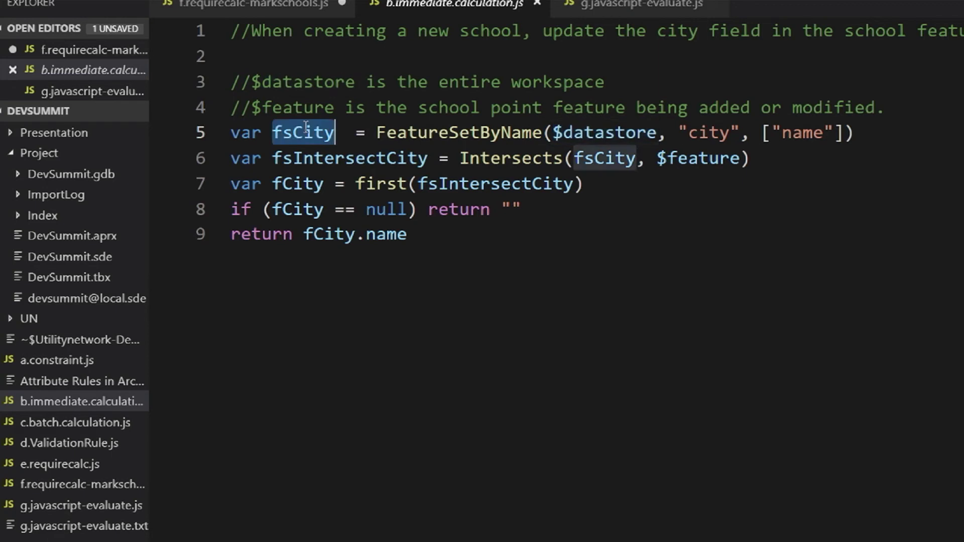
Examine how the script intersects fsCity with $feature, takes the first city, handles null and returns fCity.name
{"action": "left_click", "coordinate": [492, 158]}
{"action": "left_click_drag", "start_coordinate": [658, 158], "coordinate": [742, 158]}
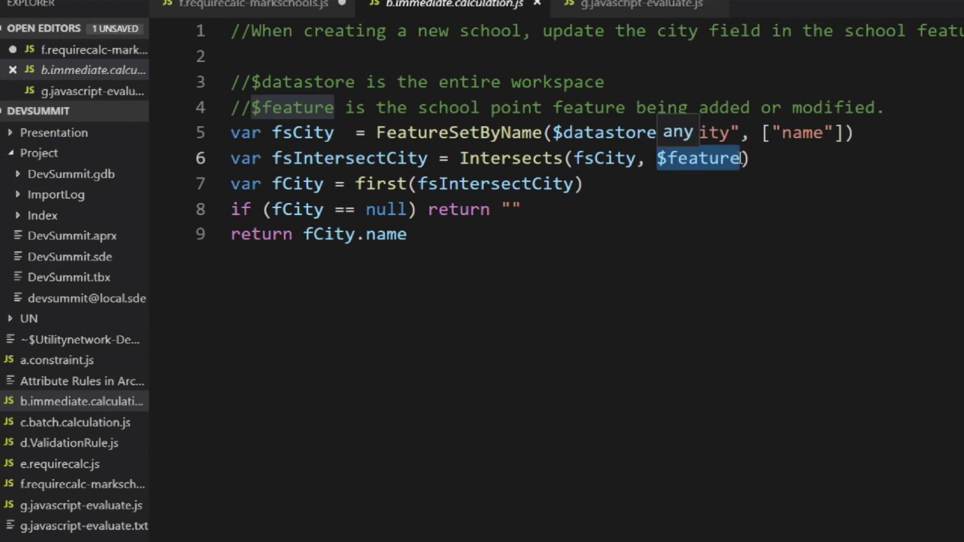
{"action": "double_click", "coordinate": [321, 136]}
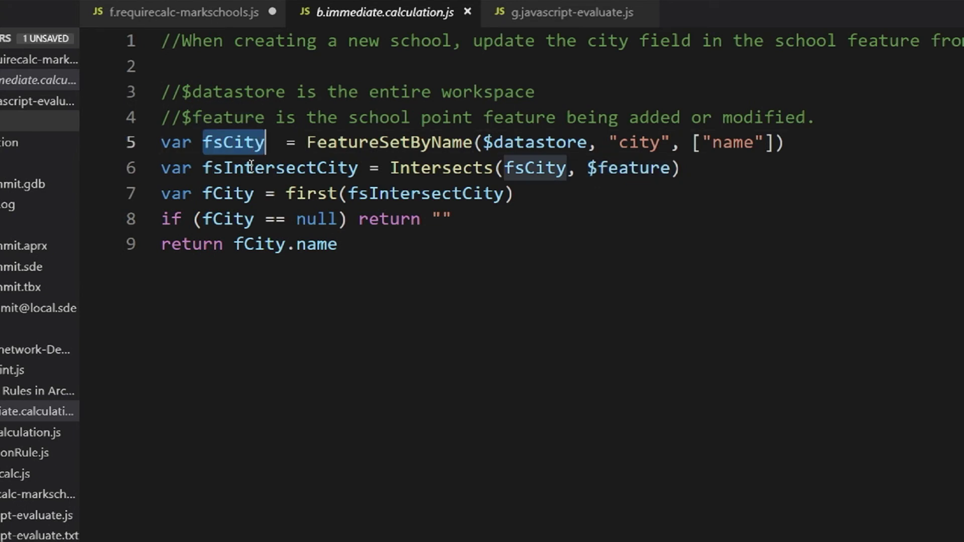
{"action": "double_click", "coordinate": [251, 165]}
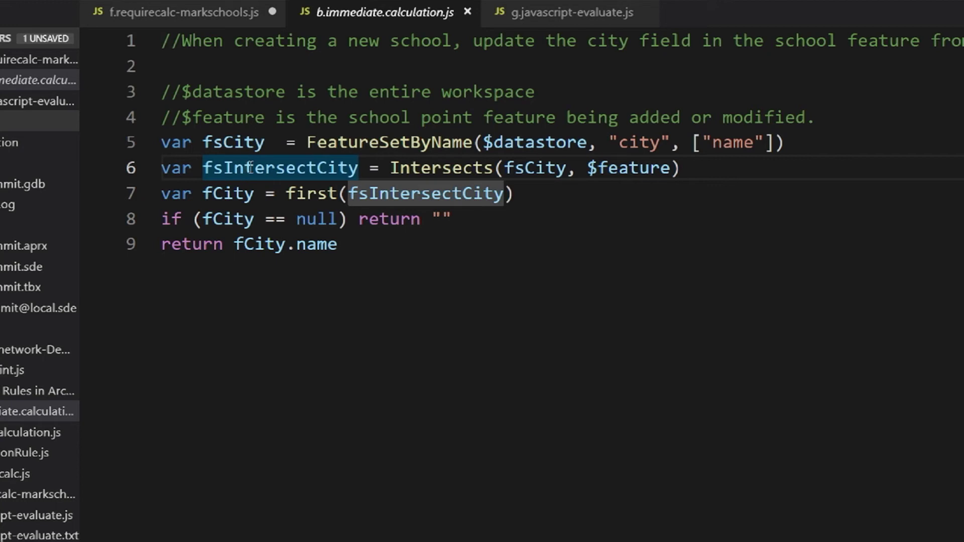
{"action": "left_click", "coordinate": [320, 193]}
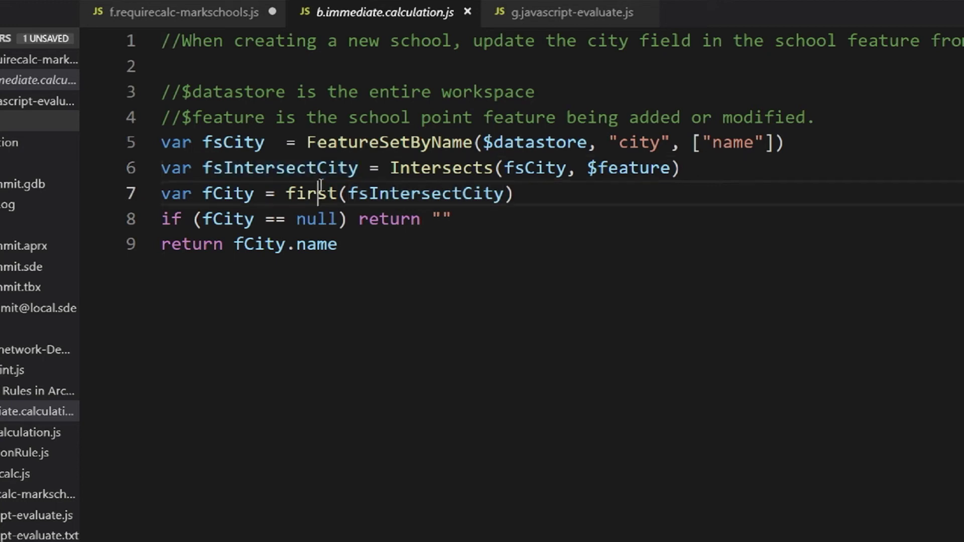
{"action": "double_click", "coordinate": [229, 194]}
{"action": "left_click", "coordinate": [344, 216]}
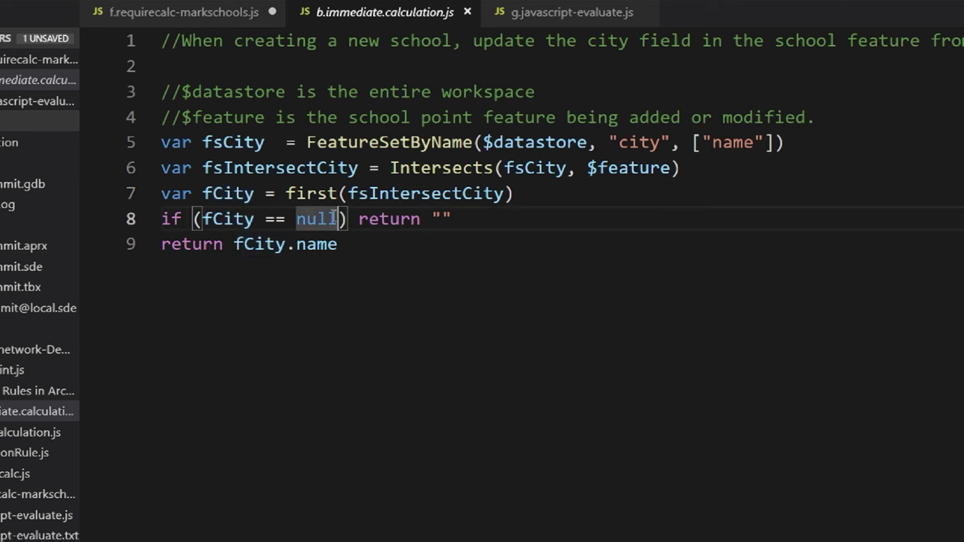
{"action": "left_click_drag", "start_coordinate": [510, 217], "coordinate": [426, 219]}
{"action": "left_click_drag", "start_coordinate": [347, 245], "coordinate": [245, 245]}
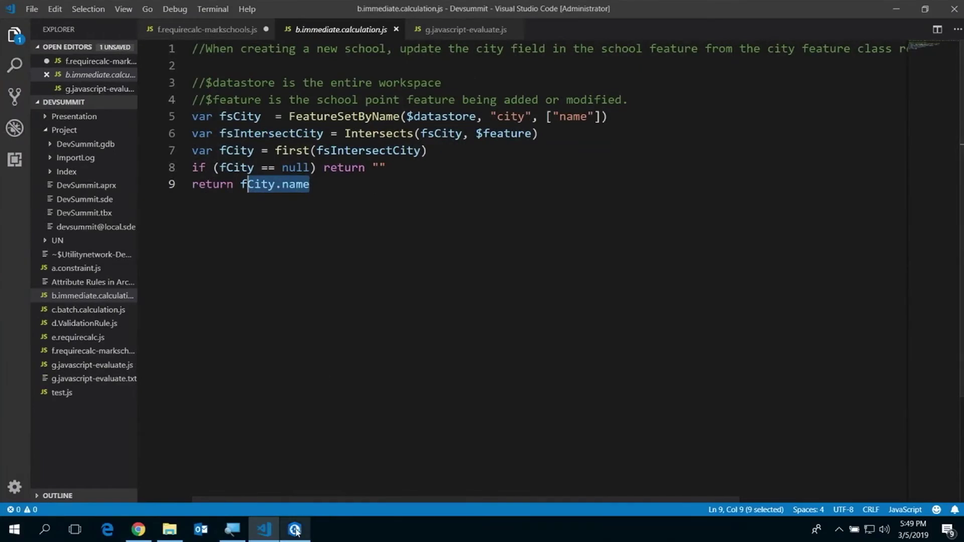
Switch back to ArcGIS Pro and try to create a School point with SchoolType Unknown north of the existing Carlsbad school on the DevSummit-Services map
{"action": "left_click", "coordinate": [295, 530]}
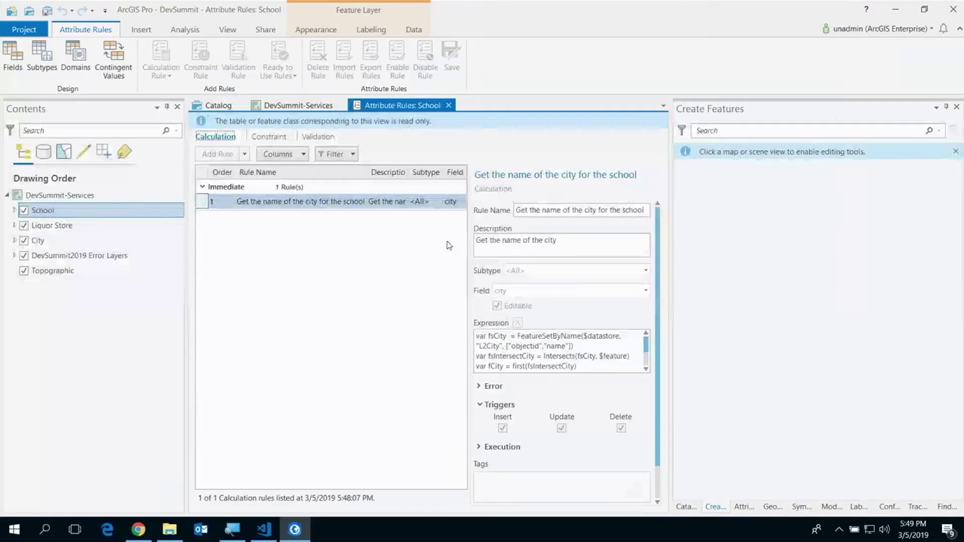
{"action": "left_click", "coordinate": [305, 111]}
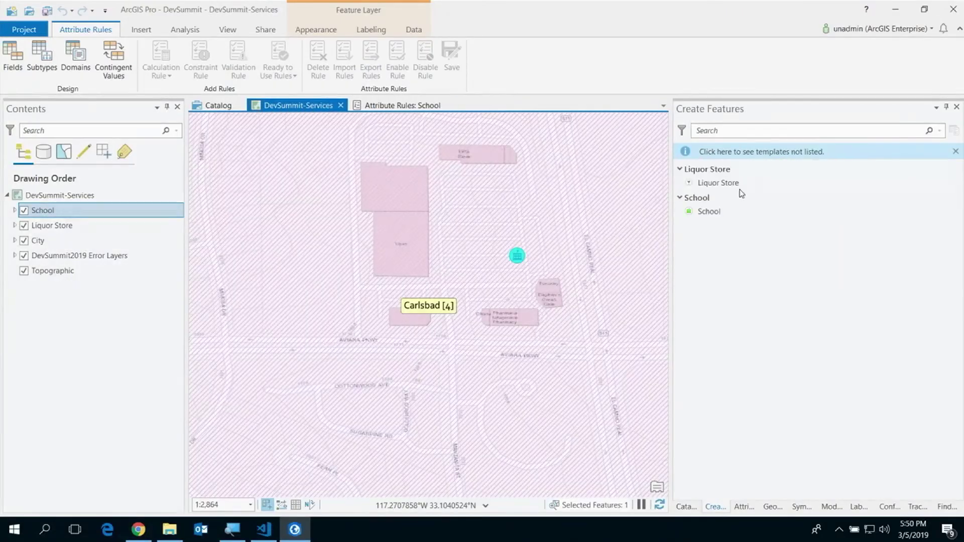
{"action": "left_click", "coordinate": [708, 212]}
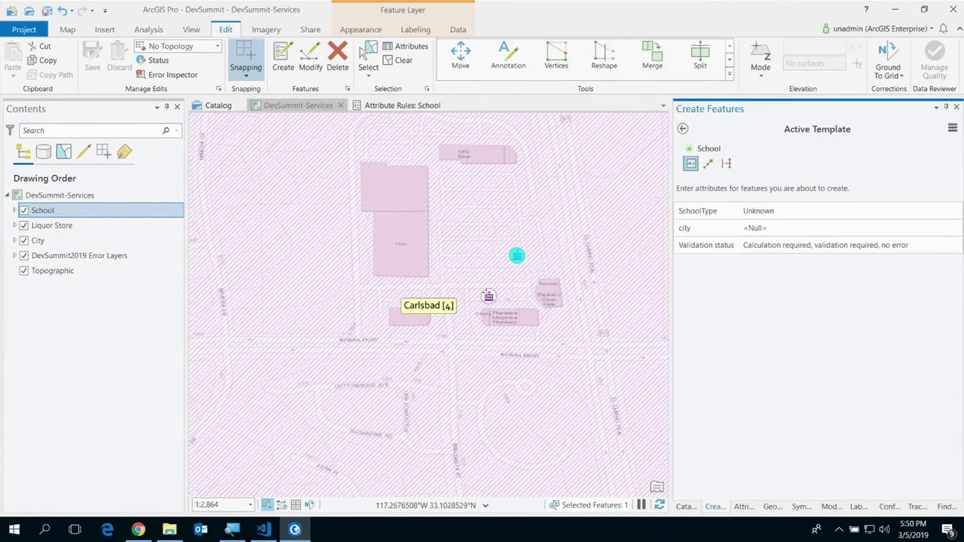
{"action": "left_click", "coordinate": [525, 211]}
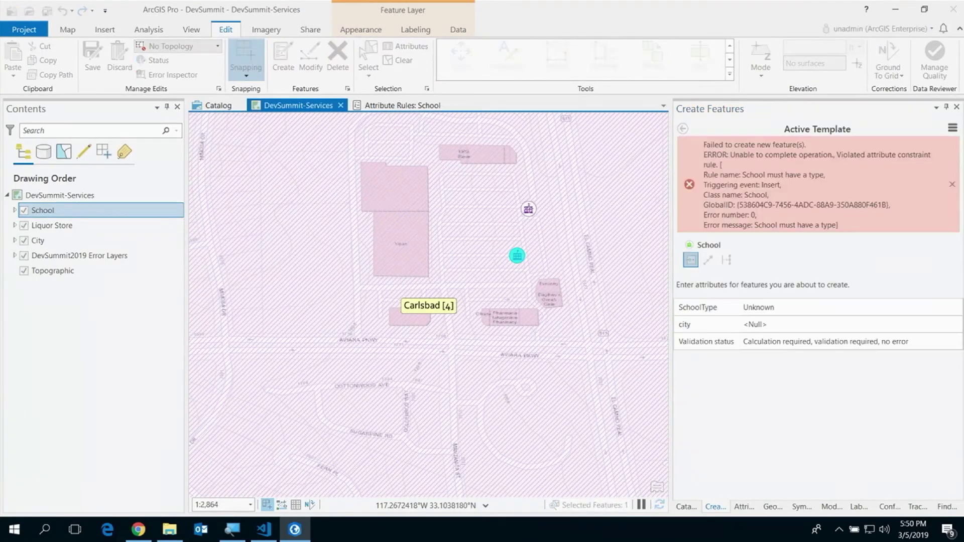
Set SchoolType to Public School, place the point just north of the existing Carlsbad school, and inspect the new feature's city attribute
{"action": "left_click", "coordinate": [818, 309]}
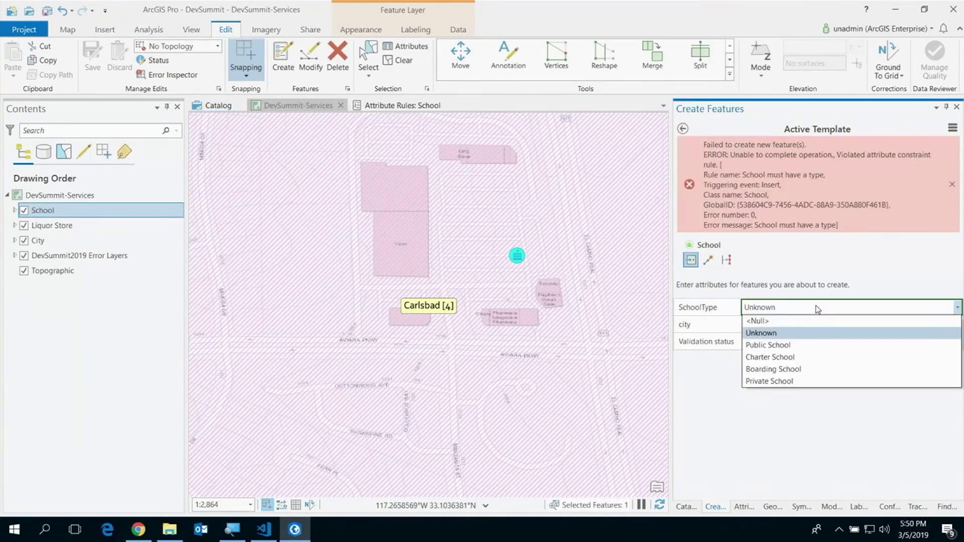
{"action": "left_click", "coordinate": [786, 346]}
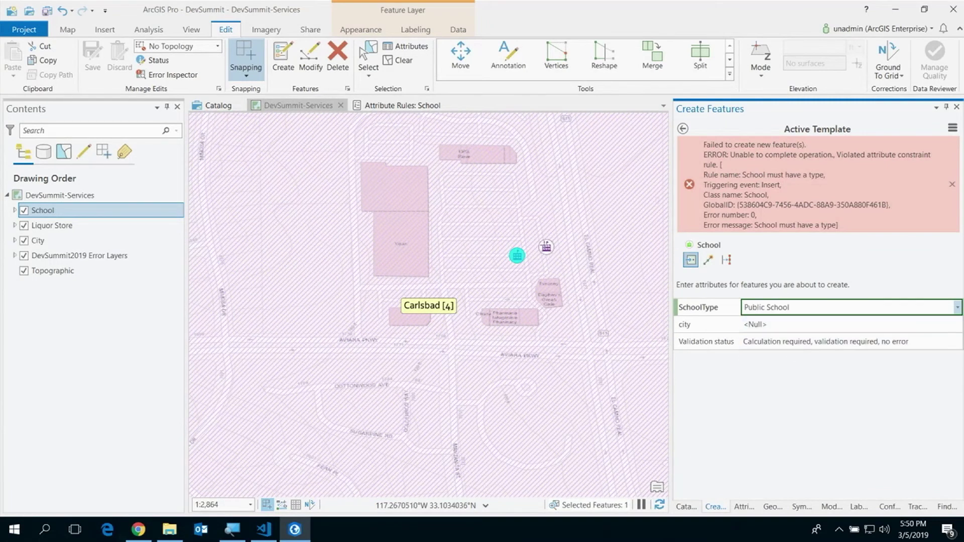
{"action": "left_click", "coordinate": [512, 222]}
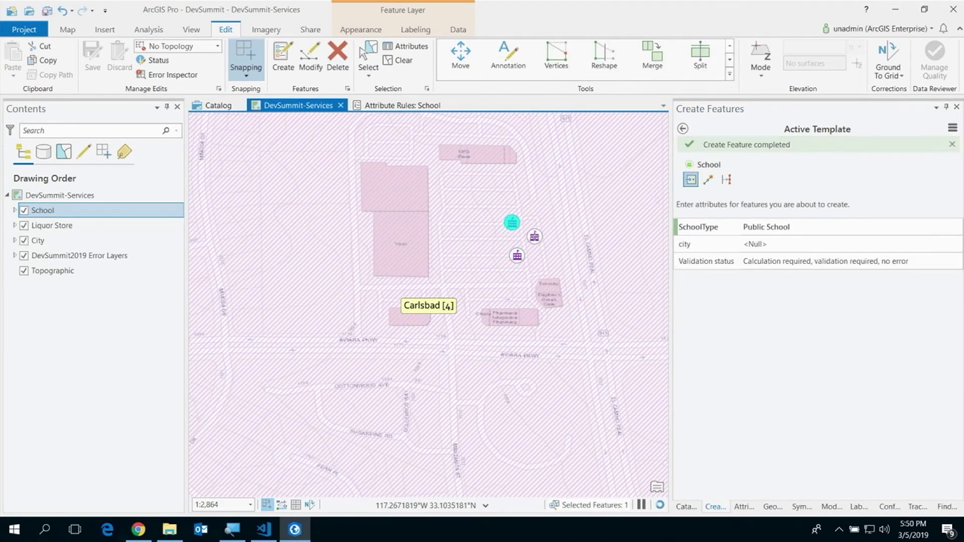
{"action": "left_click", "coordinate": [410, 46]}
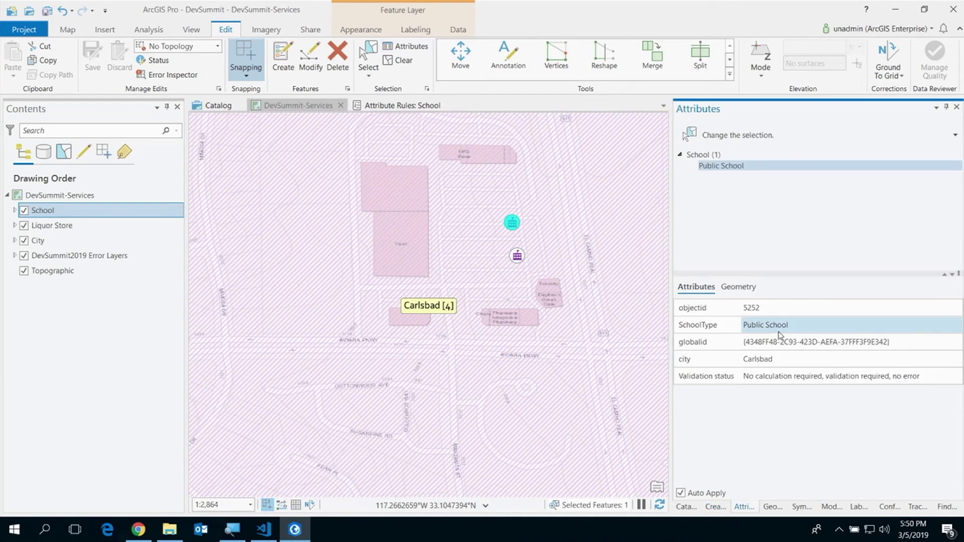
{"action": "left_click", "coordinate": [785, 358]}
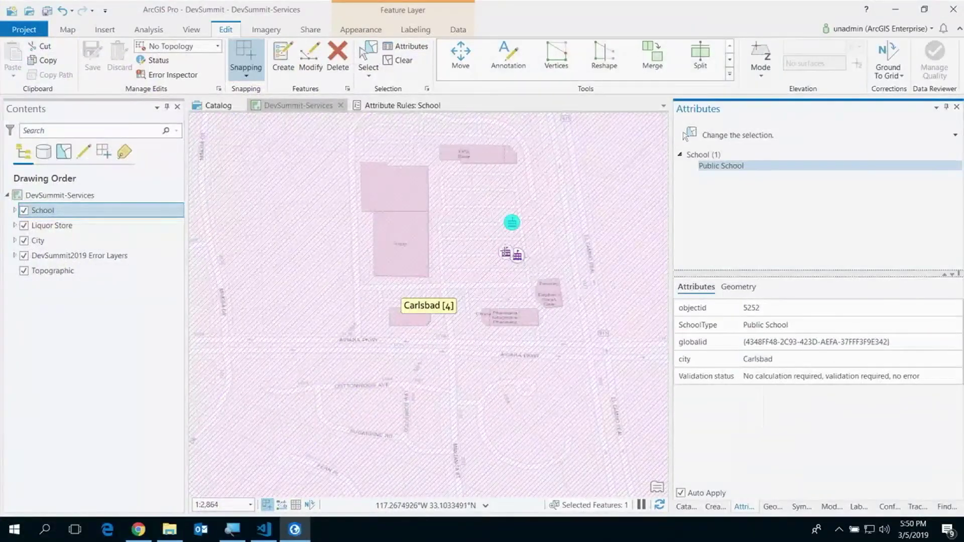
Place another Public School point in Encinitas, northeast of the two green school symbols, and inspect its city attribute
{"action": "scroll", "coordinate": [504, 250], "scroll_direction": "down", "scroll_amount": 5}
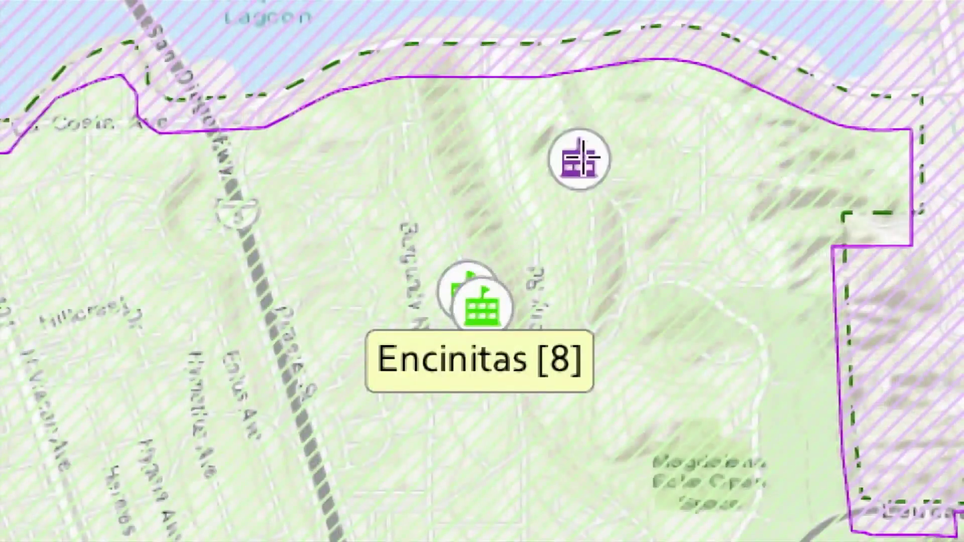
{"action": "left_click_drag", "start_coordinate": [580, 159], "coordinate": [542, 254]}
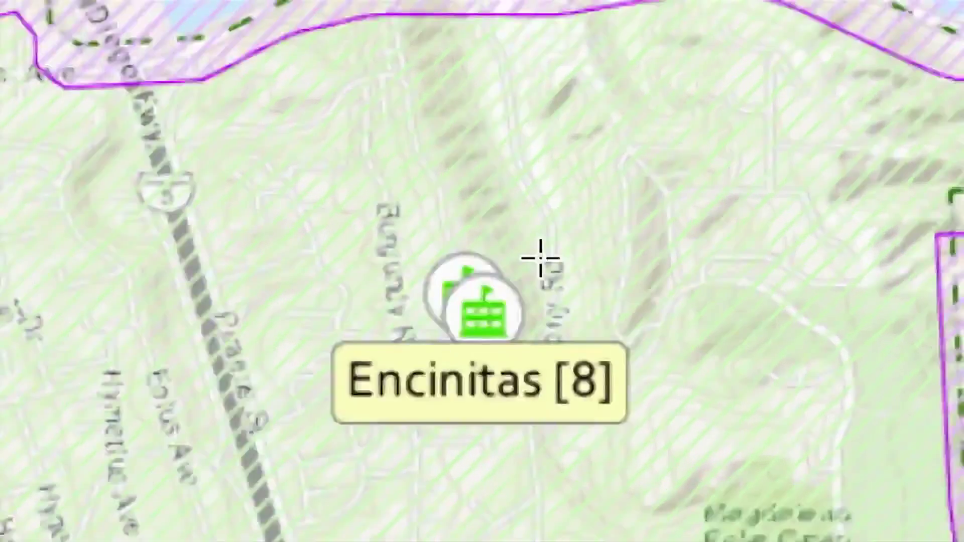
{"action": "scroll", "coordinate": [542, 254], "scroll_direction": "up", "scroll_amount": 3}
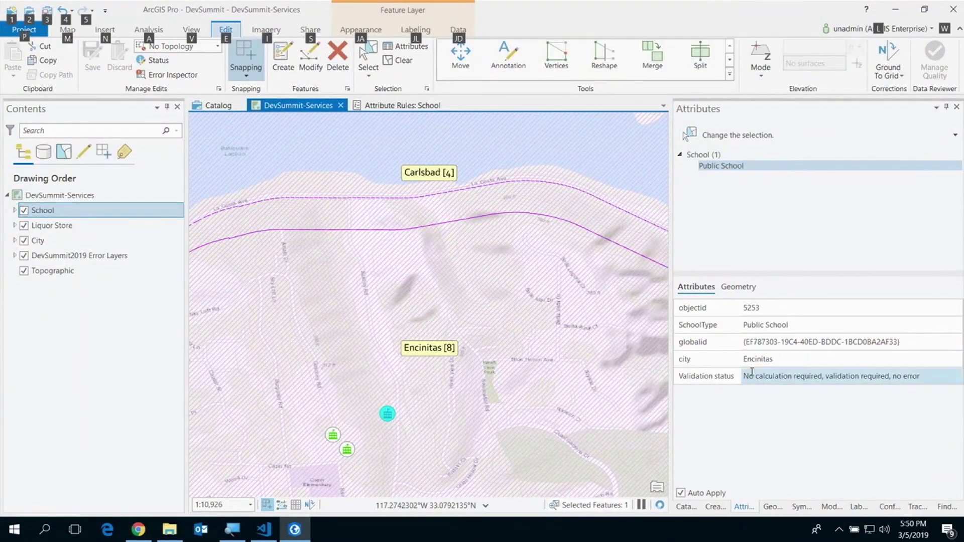
{"action": "left_click", "coordinate": [762, 359]}
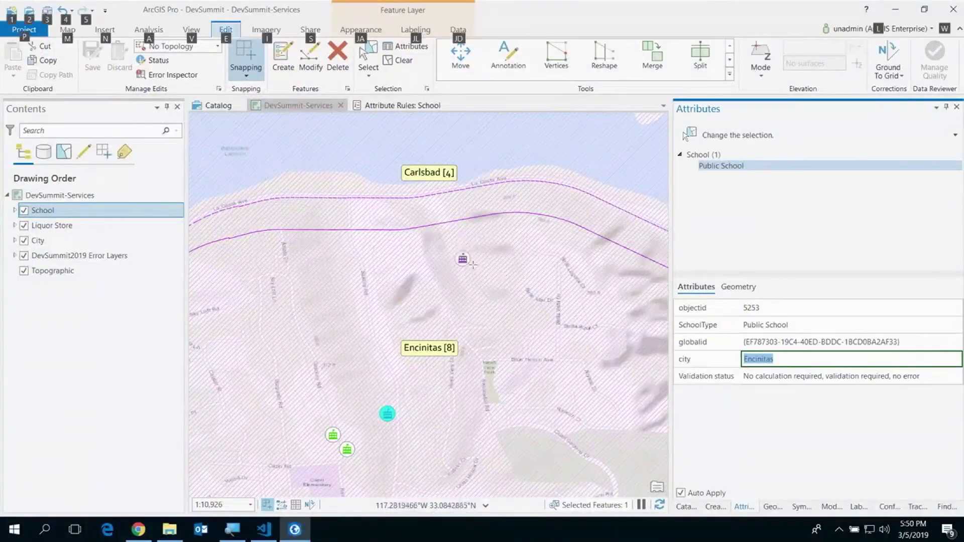
Clear the selection of the newly created Public School point in Encinitas
{"action": "left_click", "coordinate": [400, 60]}
{"action": "left_click_drag", "start_coordinate": [450, 290], "coordinate": [418, 200]}
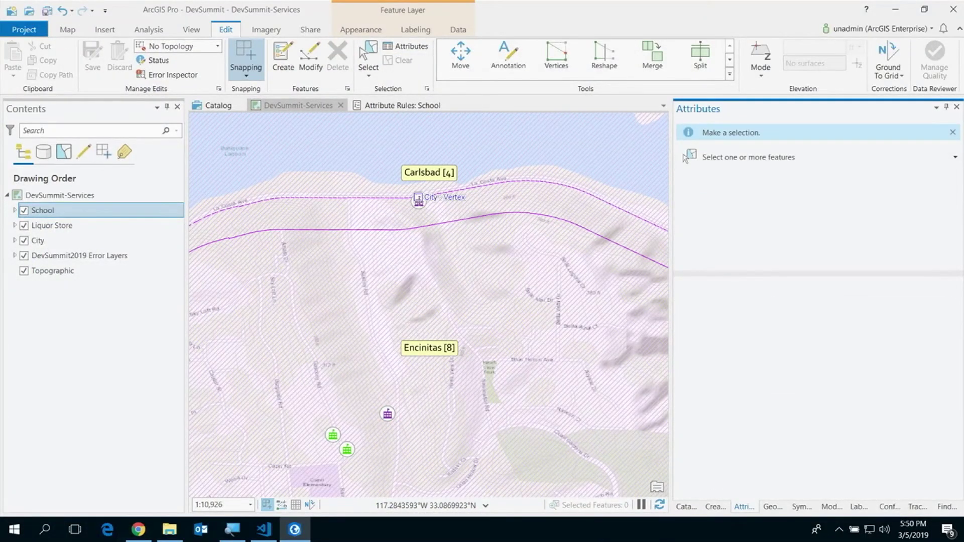
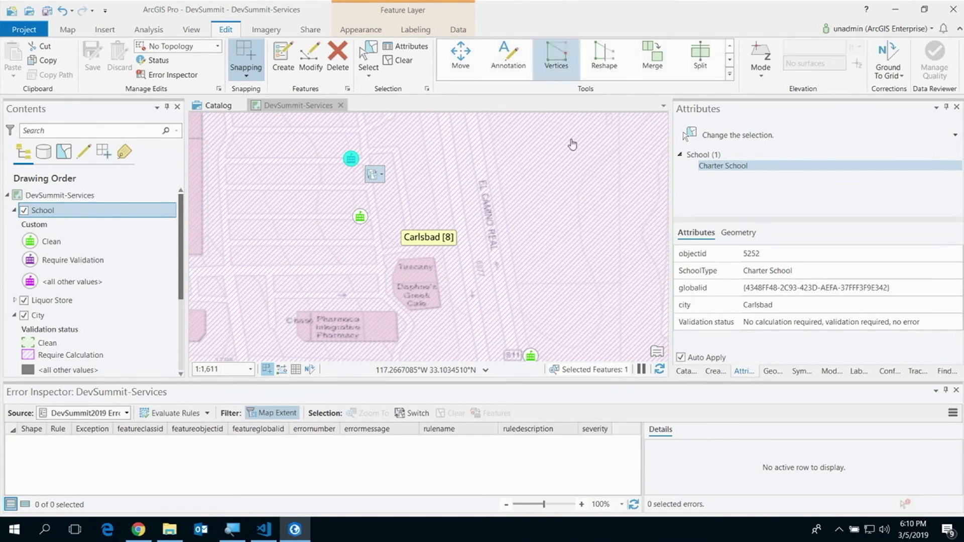
Switch to Visual Studio Code and examine what b.immediate.calculation.js returns when fCity is null
{"action": "left_click", "coordinate": [263, 529]}
{"action": "left_click", "coordinate": [397, 66]}
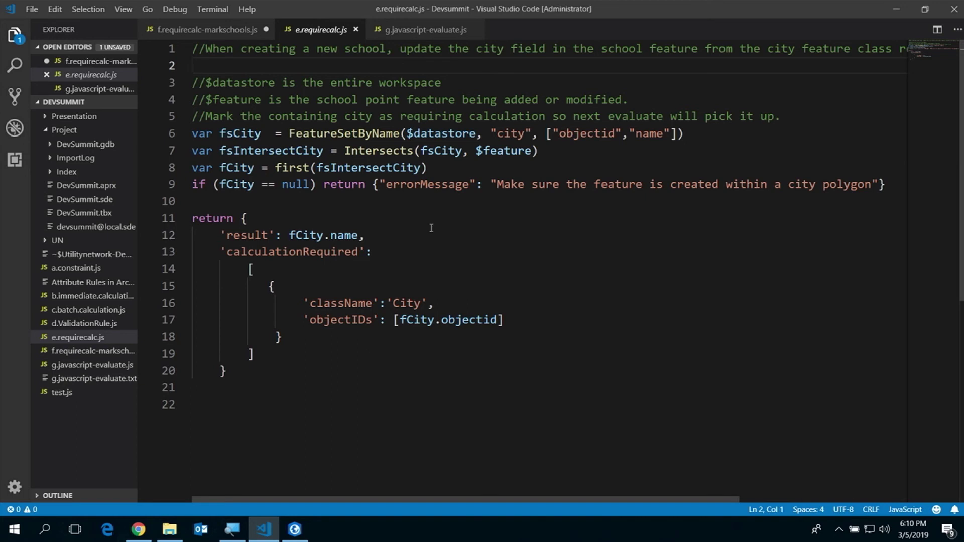
{"action": "left_click", "coordinate": [321, 183]}
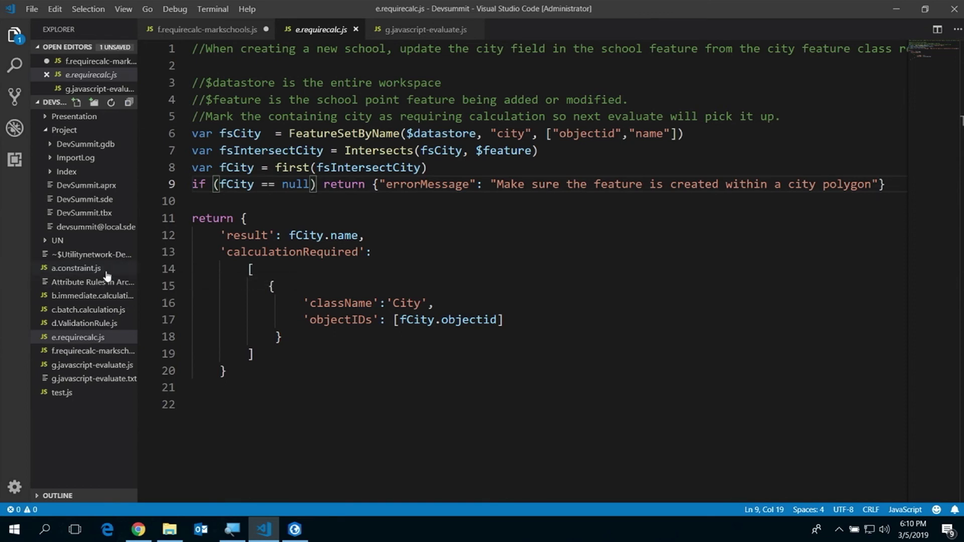
{"action": "left_click", "coordinate": [107, 310]}
{"action": "left_click", "coordinate": [100, 296]}
{"action": "left_click_drag", "start_coordinate": [419, 169], "coordinate": [324, 167]}
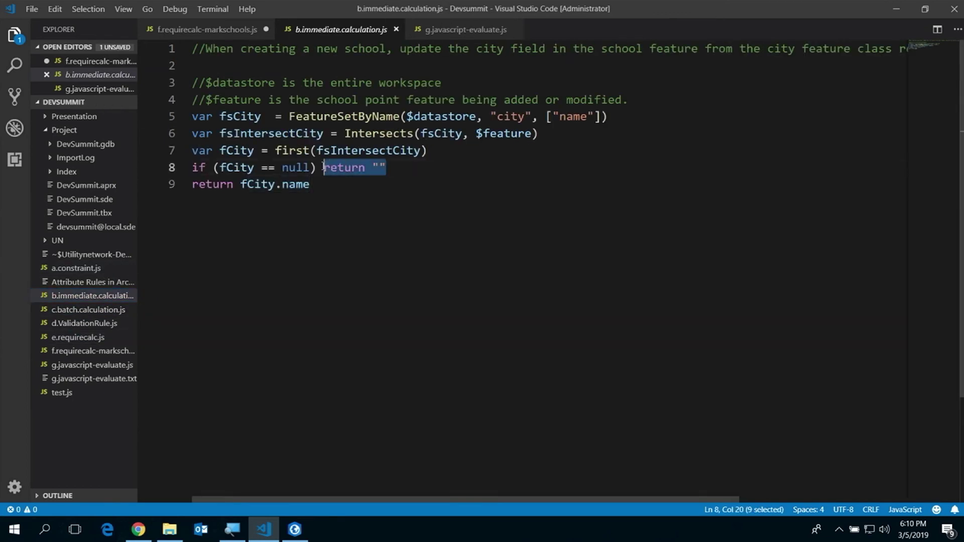
Return to e.requirecalc.js and examine the errorMessage dictionary its script returns when fCity is null
{"action": "key", "text": "ctrl+shift+e"}
{"action": "left_click", "coordinate": [96, 337]}
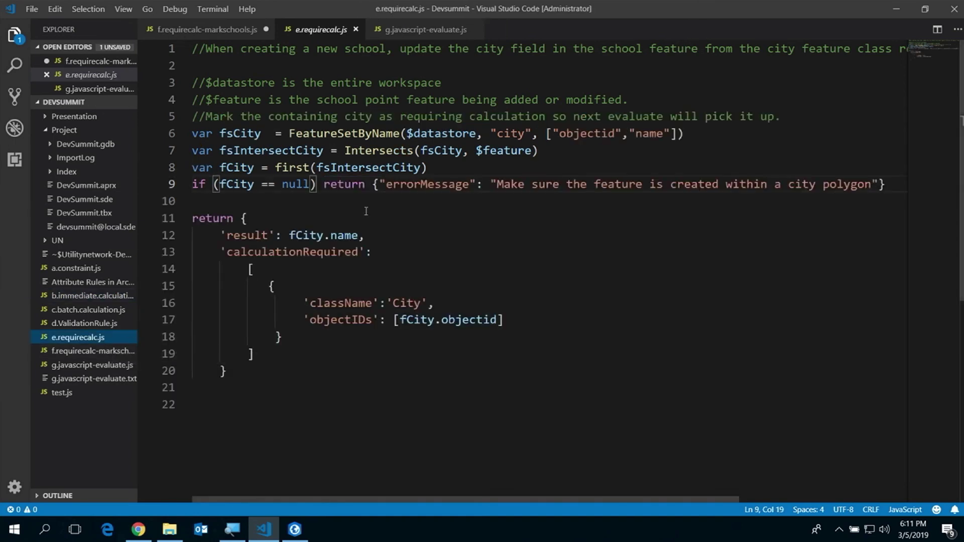
{"action": "left_click_drag", "start_coordinate": [372, 185], "coordinate": [897, 186]}
{"action": "key", "text": "Escape"}
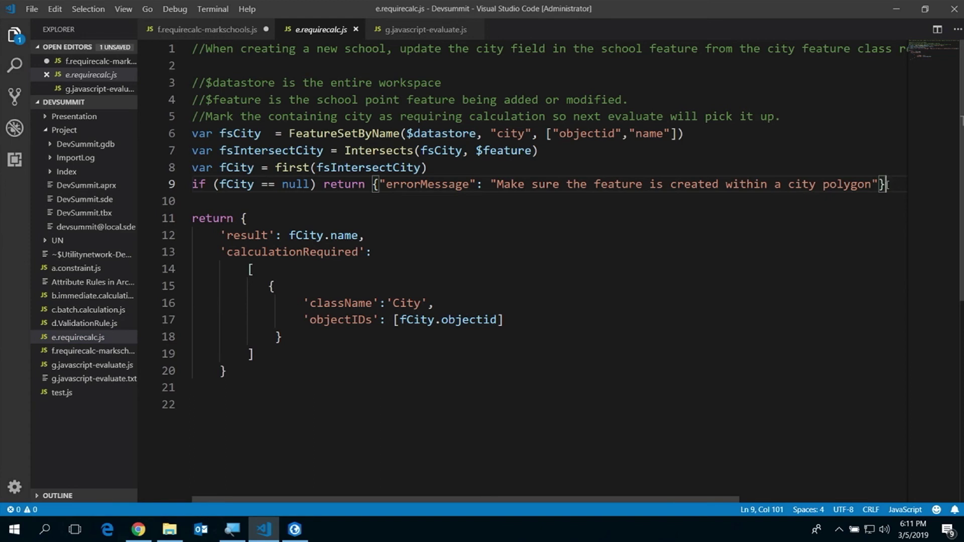
{"action": "double_click", "coordinate": [435, 186]}
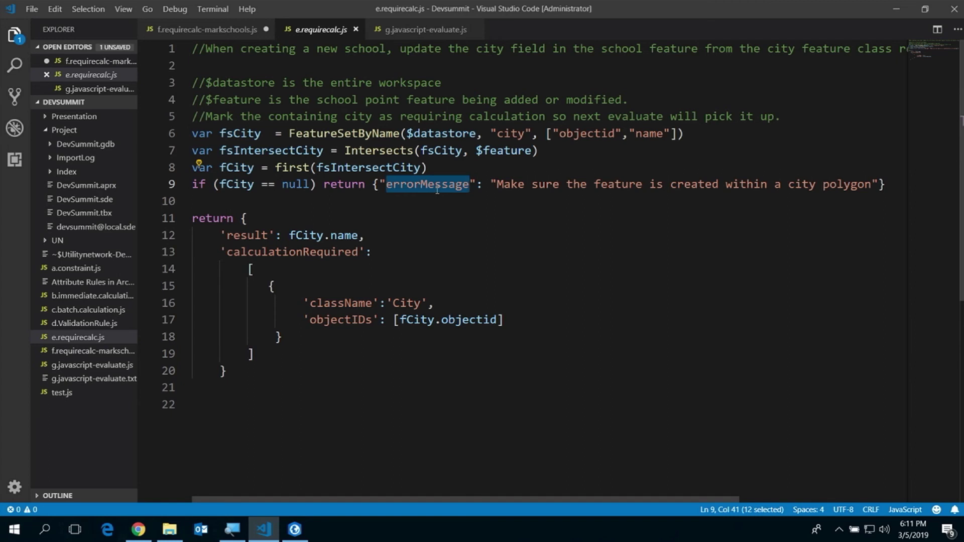
{"action": "left_click", "coordinate": [373, 185], "text": "shift"}
{"action": "key", "text": "ctrl+u"}
{"action": "key", "text": "ctrl+u"}
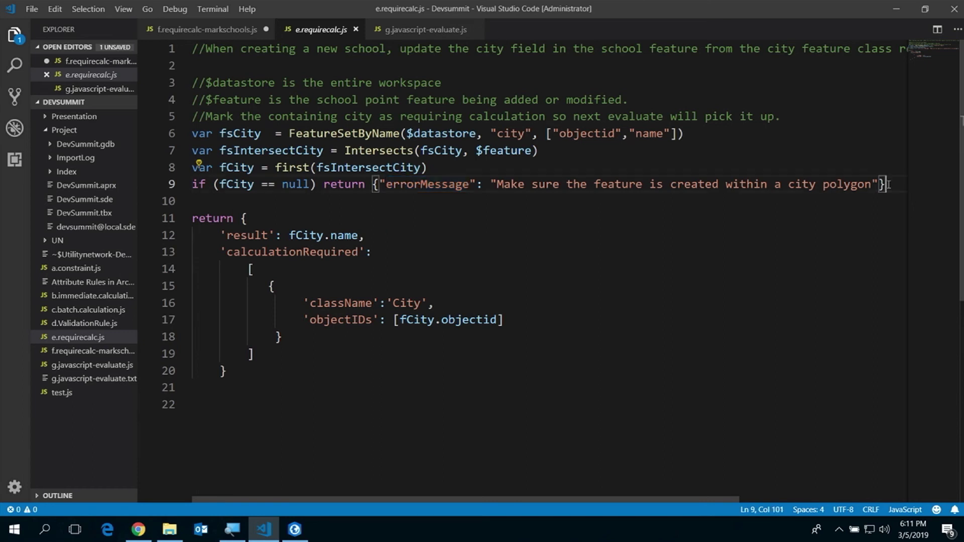
{"action": "left_click", "coordinate": [324, 184], "text": "shift"}
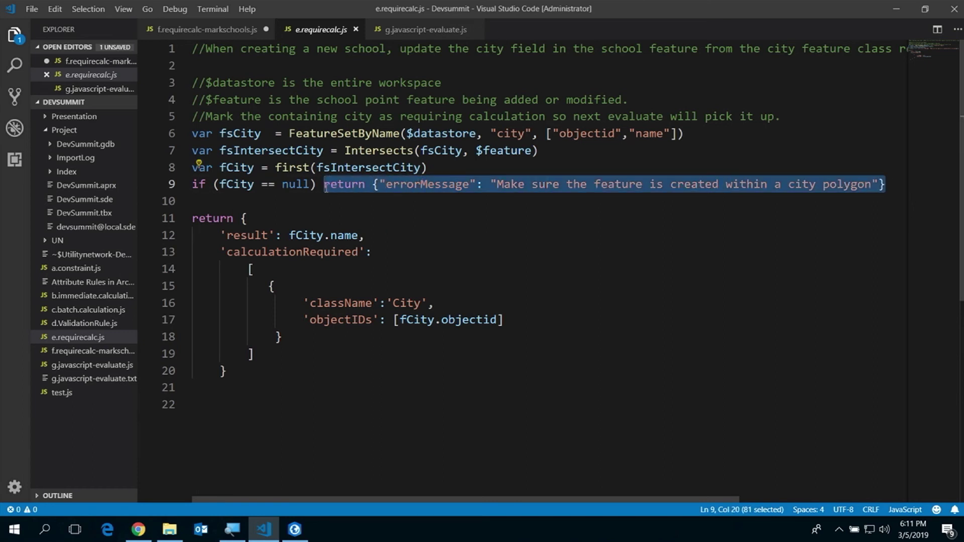
{"action": "left_click", "coordinate": [276, 201]}
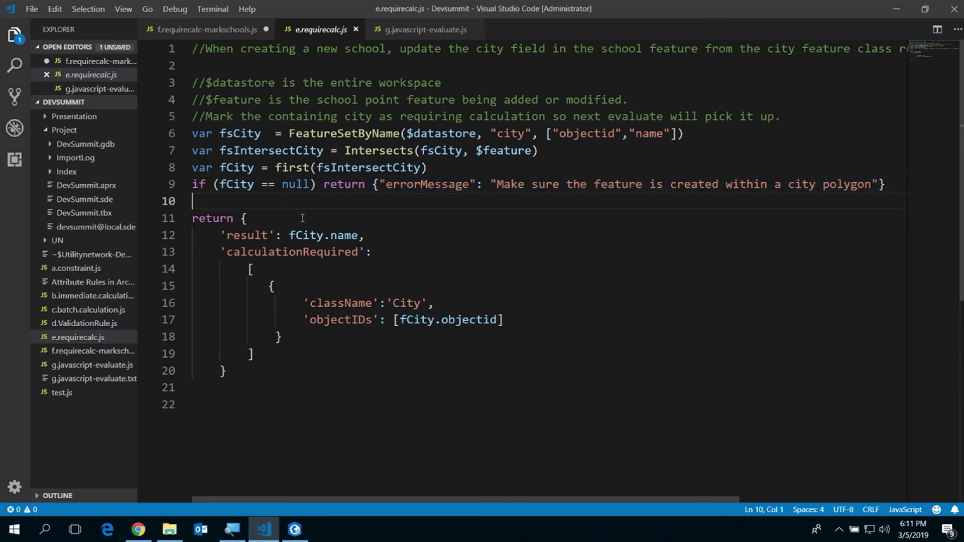
Examine the complete return block of e.requirecalc.js, including fCity.name and the calculationRequired key
{"action": "left_click_drag", "start_coordinate": [290, 236], "coordinate": [358, 234]}
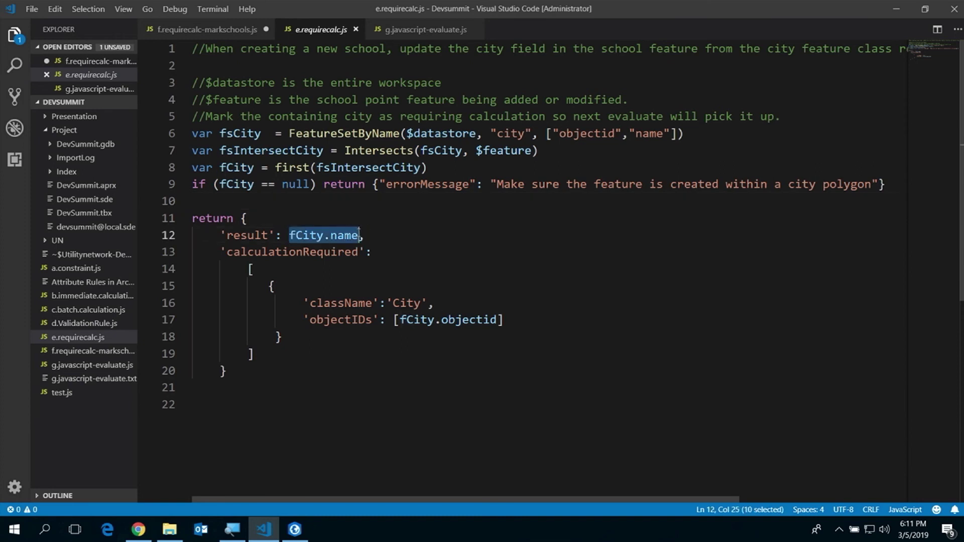
{"action": "left_click_drag", "start_coordinate": [195, 201], "coordinate": [337, 374]}
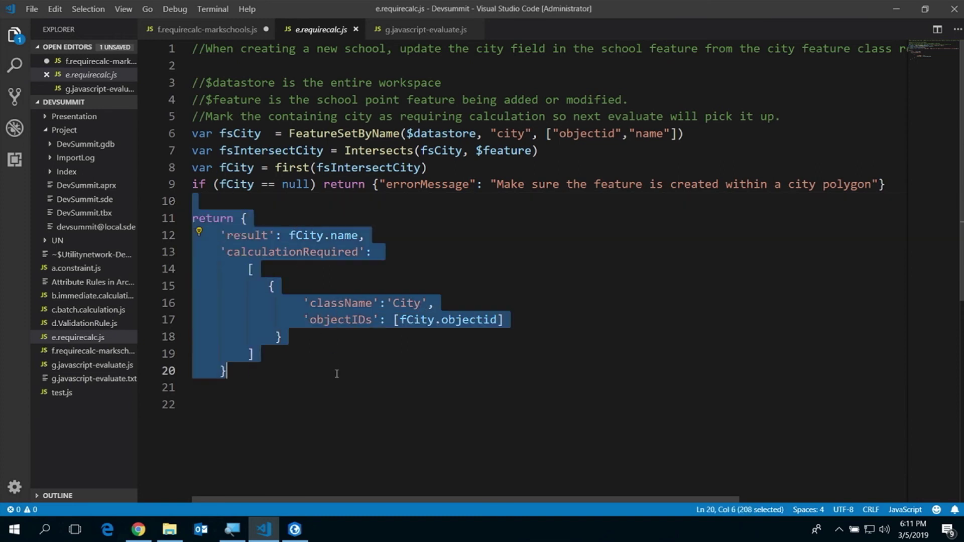
{"action": "left_click", "coordinate": [336, 374]}
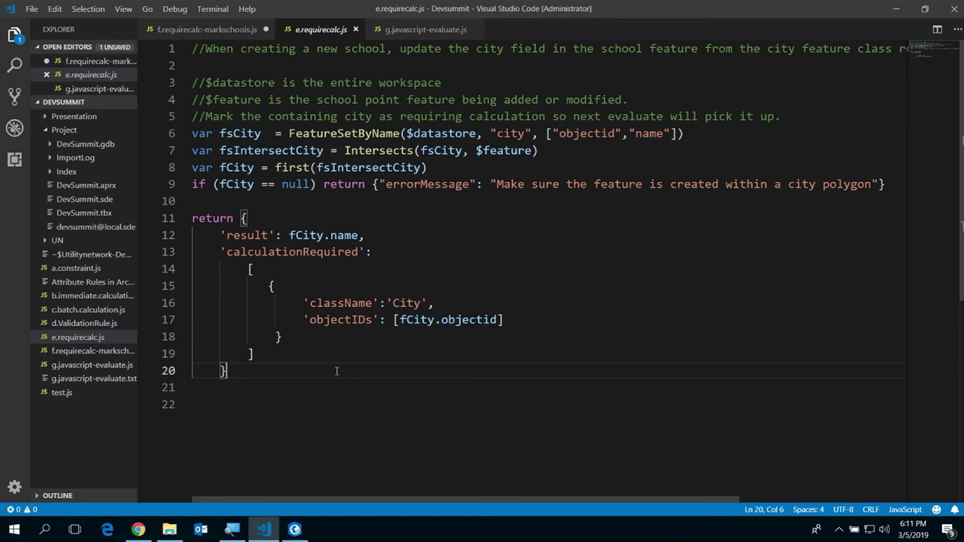
{"action": "double_click", "coordinate": [308, 254]}
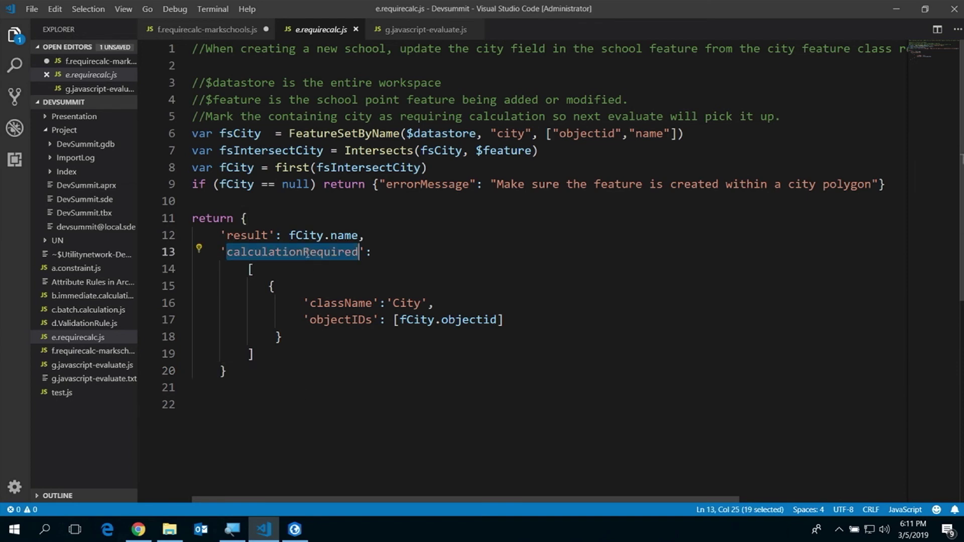
{"action": "left_click", "coordinate": [233, 252]}
{"action": "left_click_drag", "start_coordinate": [242, 218], "coordinate": [270, 396]}
{"action": "left_click", "coordinate": [271, 396]}
Examine the result entry and how calculationRequired lists the City className and the fCity.objectid in objectIDs
{"action": "double_click", "coordinate": [247, 235]}
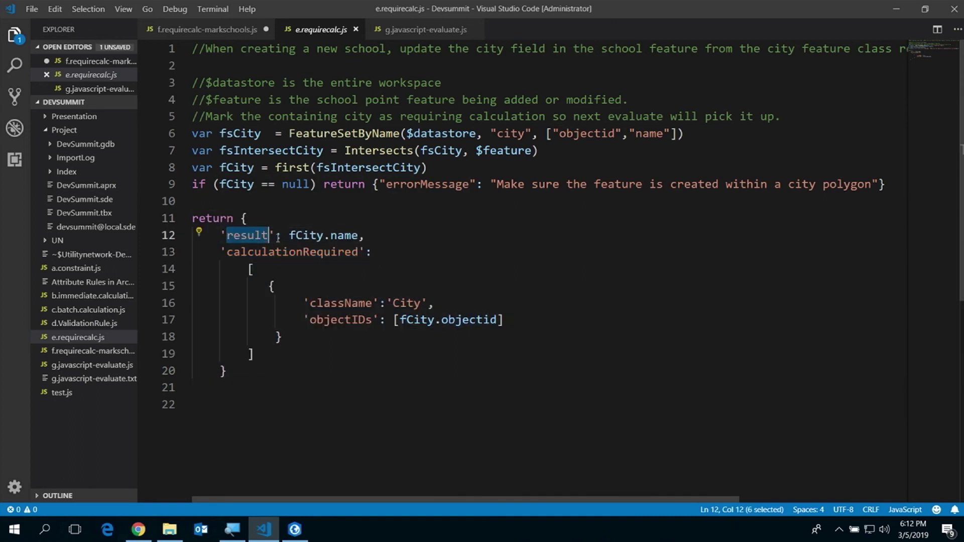
{"action": "left_click_drag", "start_coordinate": [365, 235], "coordinate": [289, 235]}
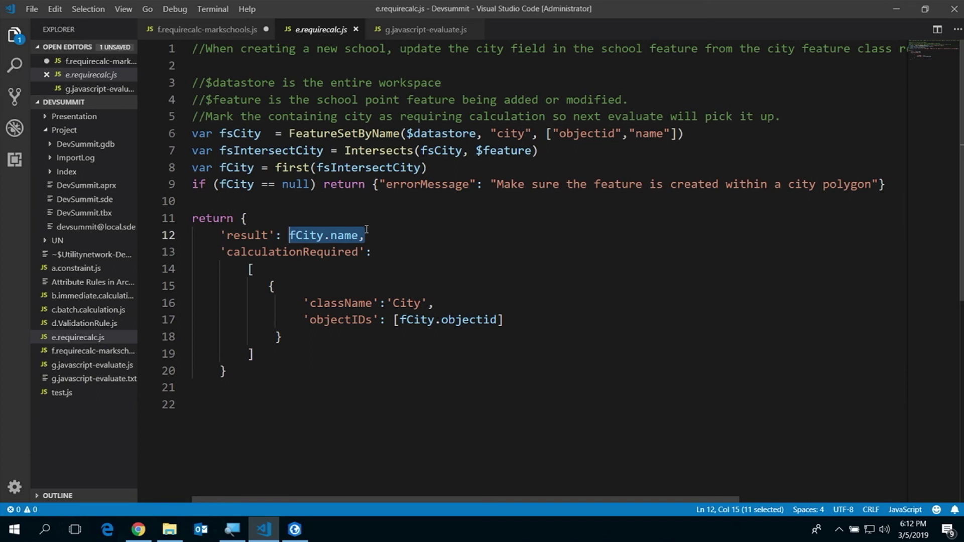
{"action": "left_click", "coordinate": [310, 251]}
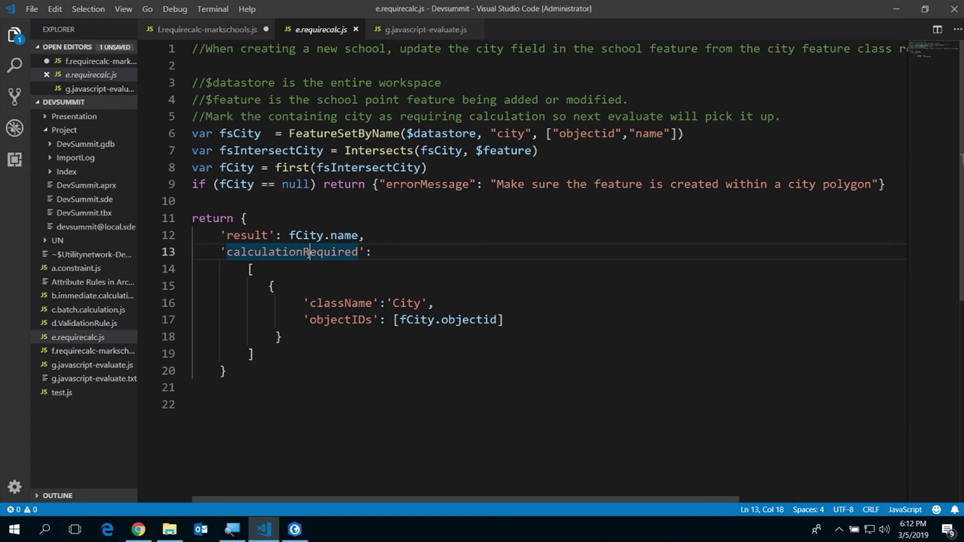
{"action": "left_click_drag", "start_coordinate": [287, 271], "coordinate": [402, 343]}
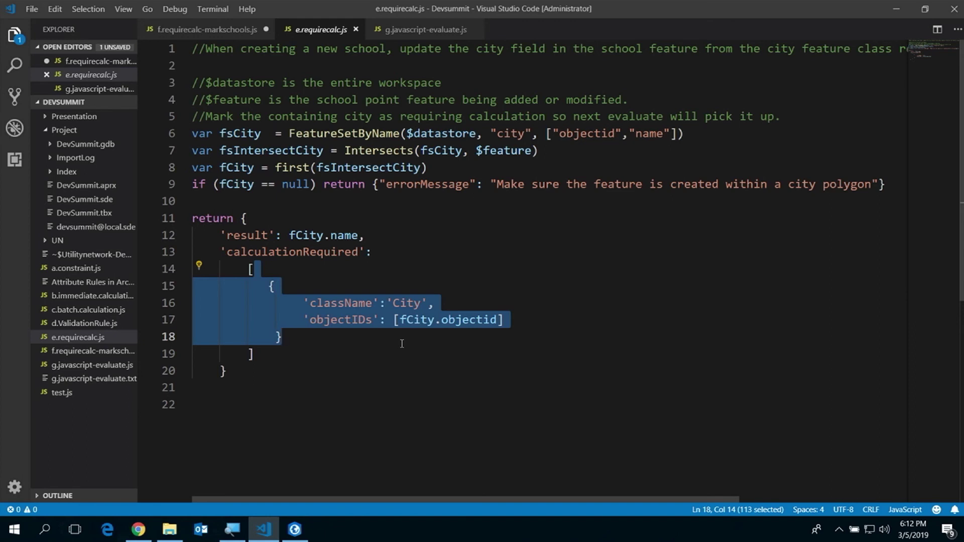
Switch to ArcGIS Pro and evaluate the attribute rules for the current map extent in the Error Inspector
{"action": "left_click", "coordinate": [295, 530]}
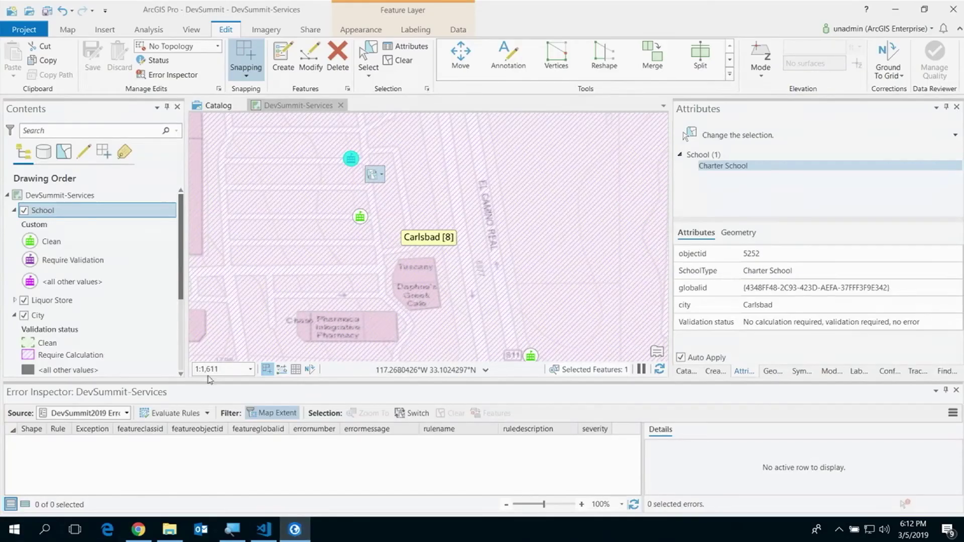
{"action": "left_click", "coordinate": [184, 416]}
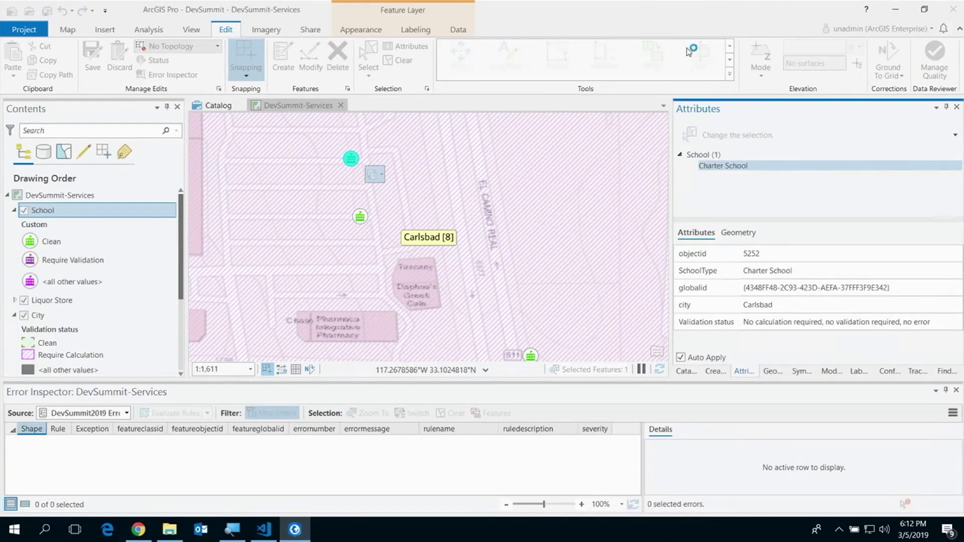
Activate the School feature template and try to place a point with SchoolType Unknown east of El Camino Real in Carlsbad
{"action": "left_click", "coordinate": [285, 54]}
{"action": "left_click", "coordinate": [709, 251]}
{"action": "left_click", "coordinate": [519, 244]}
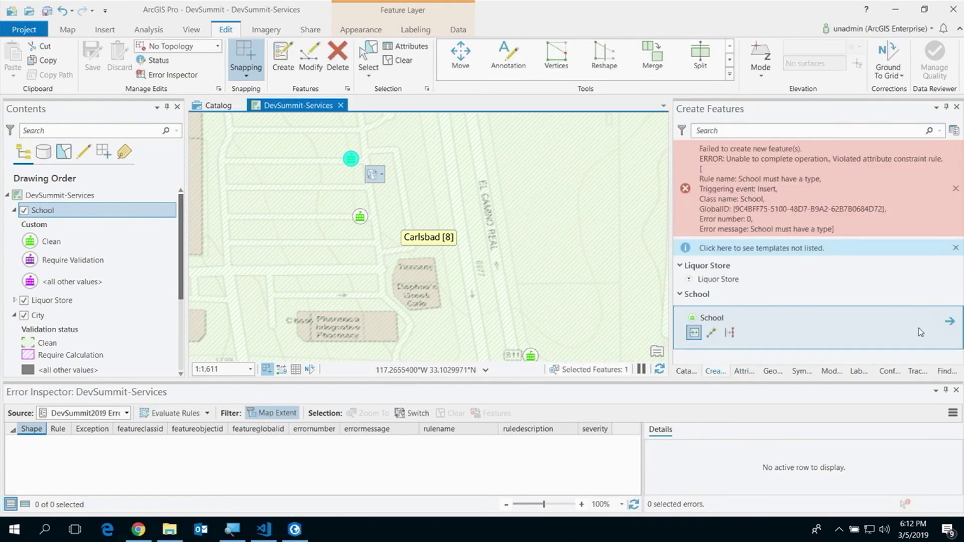
Set the School template's SchoolType to Public School and place a point just east of El Camino Real in Carlsbad
{"action": "left_click", "coordinate": [949, 321]}
{"action": "left_click", "coordinate": [795, 307]}
{"action": "left_click", "coordinate": [795, 309]}
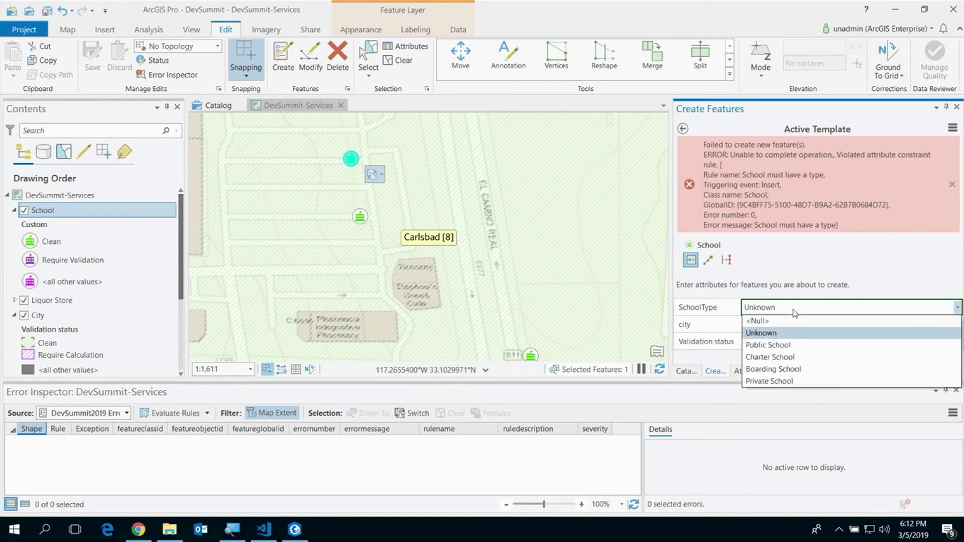
{"action": "left_click", "coordinate": [798, 345]}
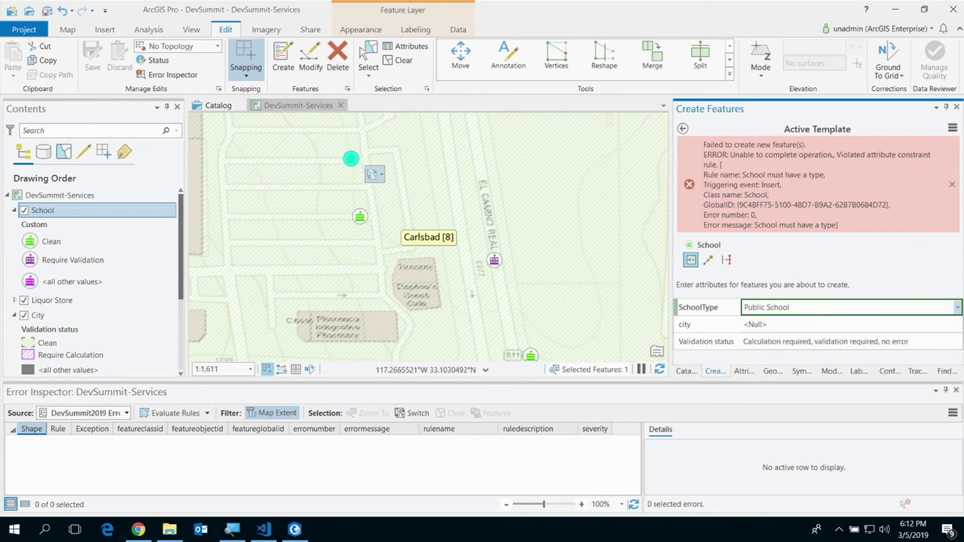
{"action": "left_click", "coordinate": [512, 219]}
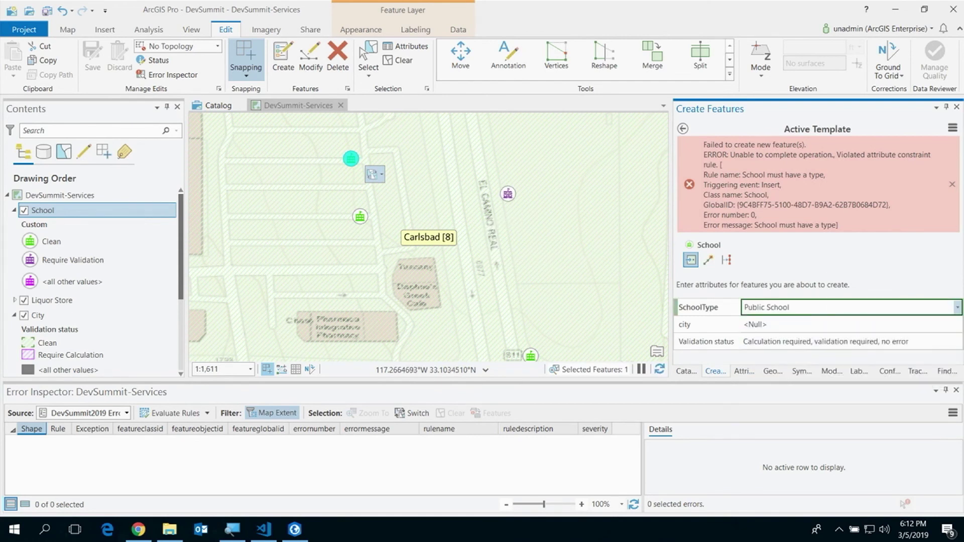
{"action": "left_click", "coordinate": [508, 194]}
Place further Public School points near San Marcos, east of Encinitas and in Oceanside
{"action": "scroll", "coordinate": [512, 212], "scroll_direction": "down", "scroll_amount": 10}
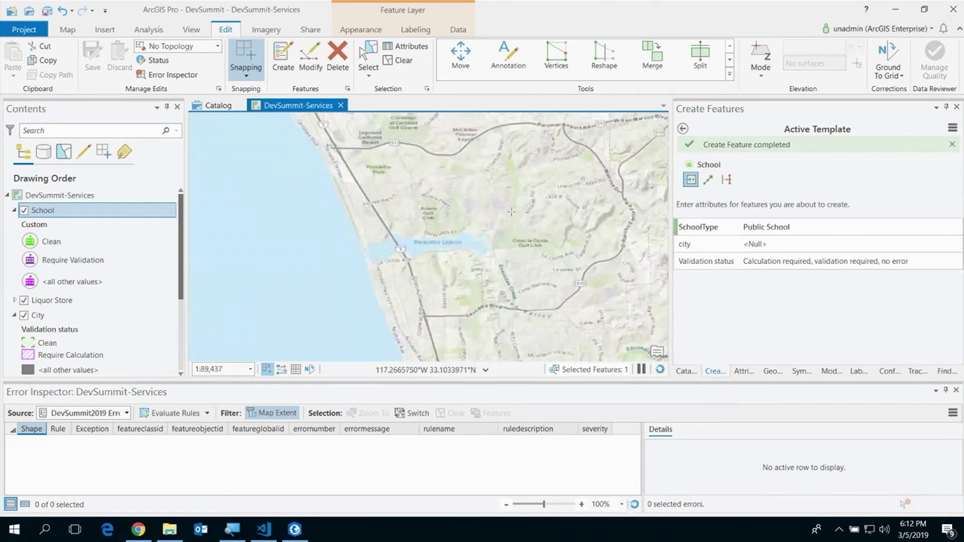
{"action": "scroll", "coordinate": [512, 212], "scroll_direction": "down", "scroll_amount": 1}
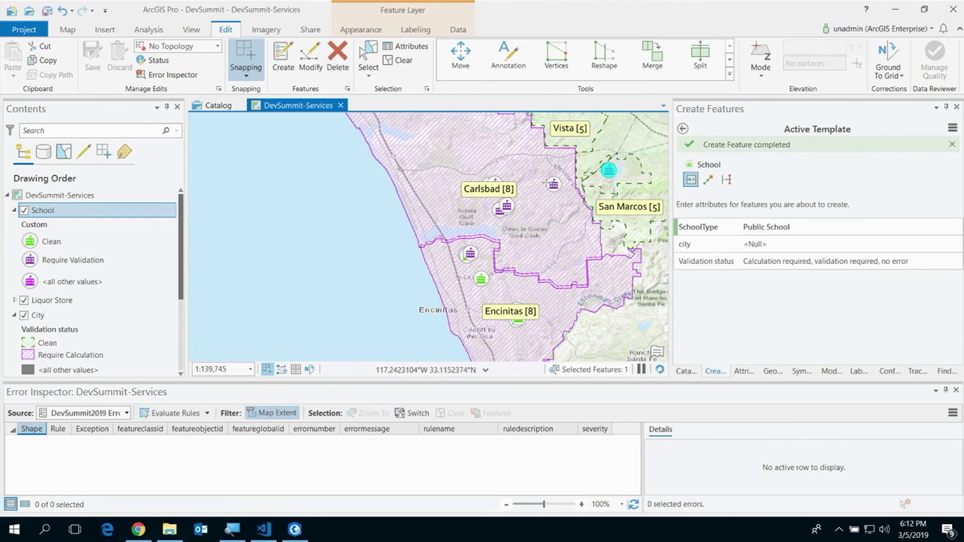
{"action": "scroll", "coordinate": [554, 227], "scroll_direction": "down", "scroll_amount": 2}
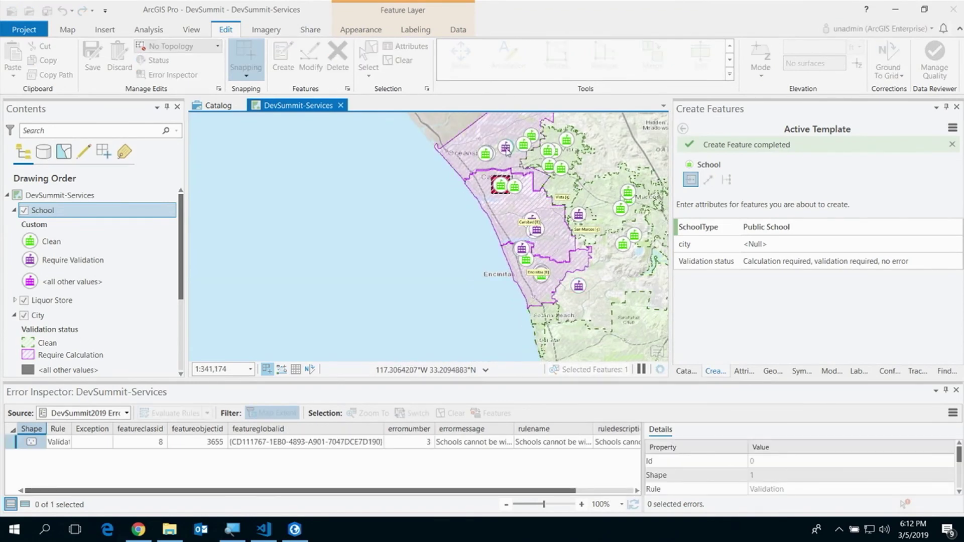
{"action": "scroll", "coordinate": [527, 177], "scroll_direction": "up", "scroll_amount": 2}
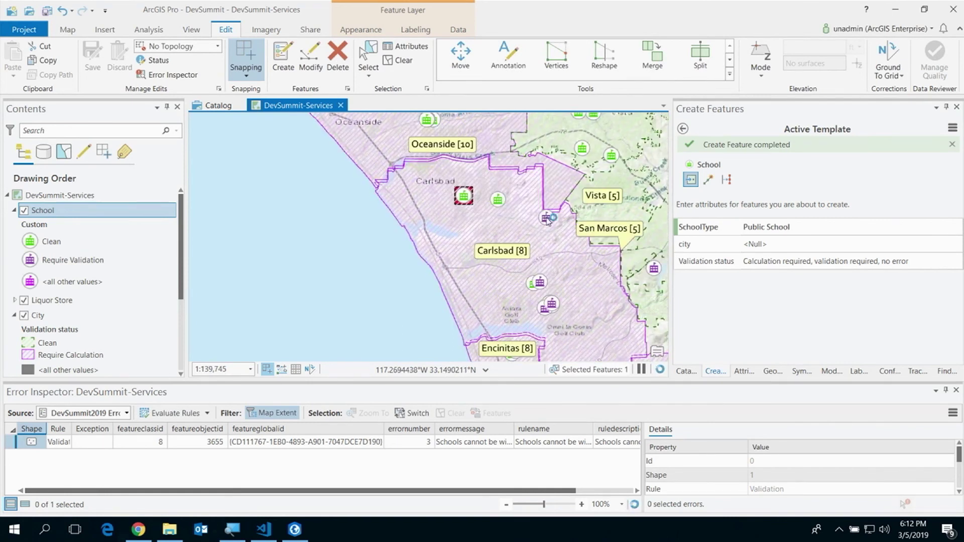
{"action": "scroll", "coordinate": [518, 187], "scroll_direction": "down", "scroll_amount": 1}
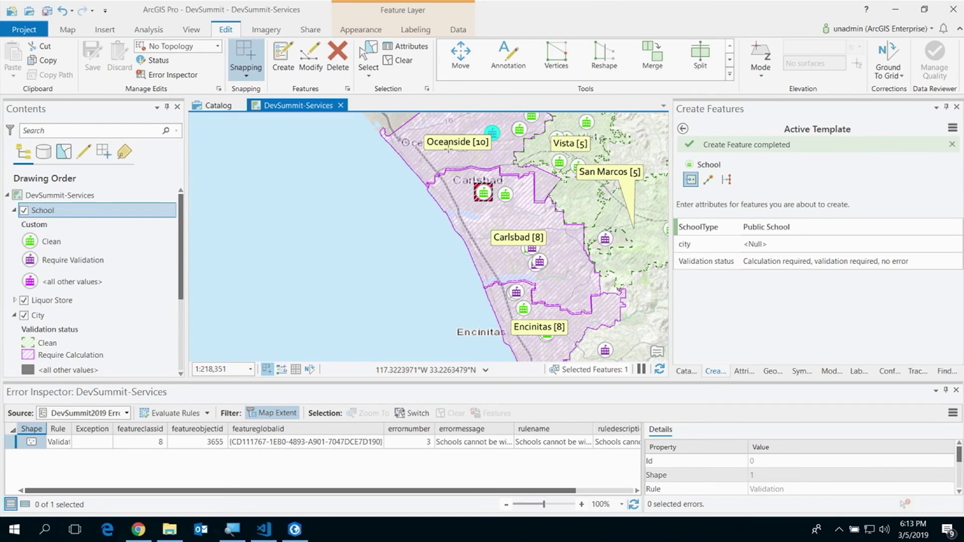
Place another Public School point in Oceanside and evaluate the attribute rules for the visible cities
{"action": "left_click", "coordinate": [263, 529]}
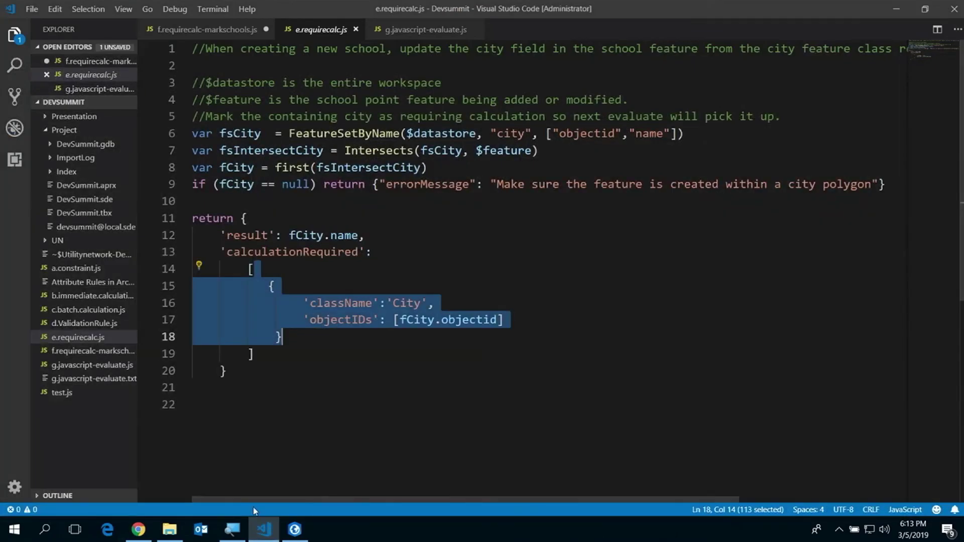
{"action": "left_click", "coordinate": [263, 529]}
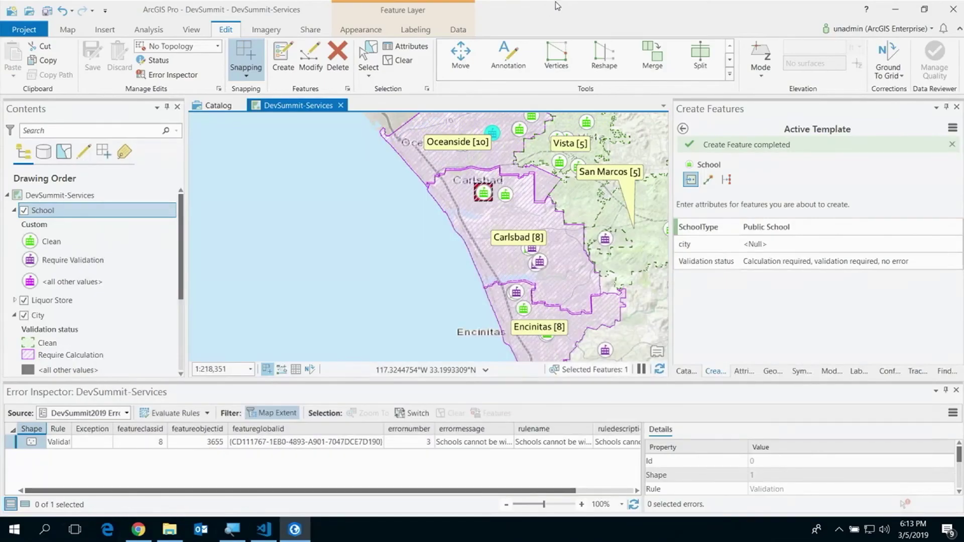
{"action": "left_click", "coordinate": [511, 145]}
{"action": "scroll", "coordinate": [499, 138], "scroll_direction": "up", "scroll_amount": 4}
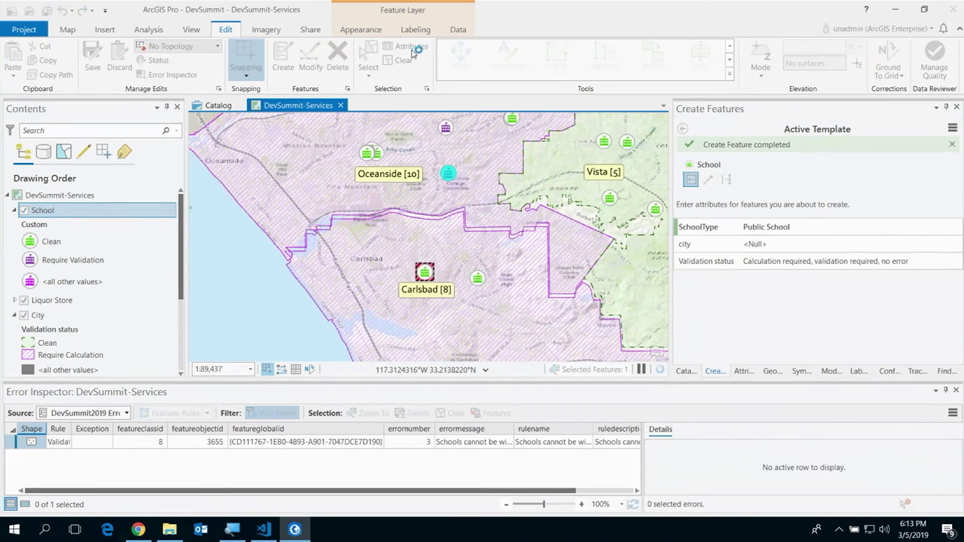
{"action": "scroll", "coordinate": [460, 151], "scroll_direction": "down", "scroll_amount": 5}
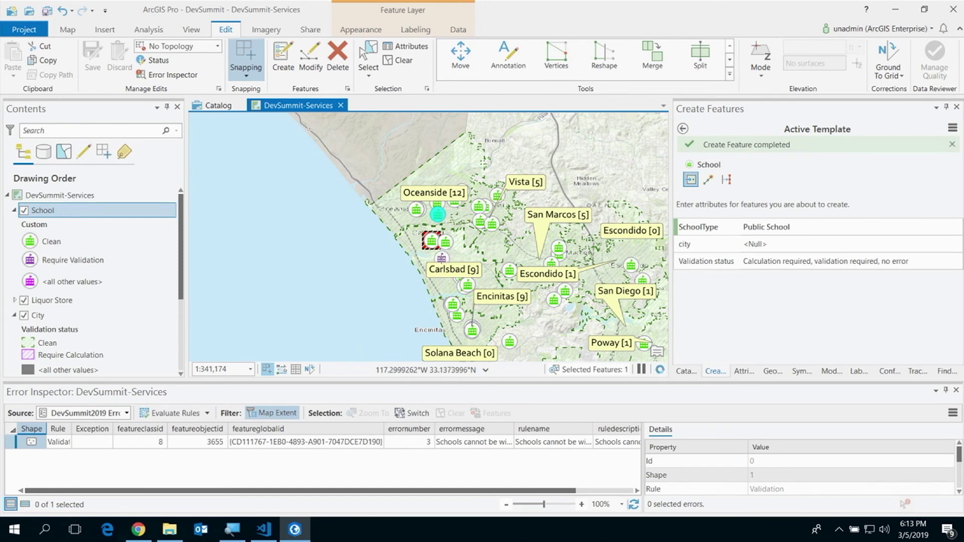
Switch to Visual Studio Code and review the null check and return block of e.requirecalc.js
{"action": "left_click", "coordinate": [264, 529]}
{"action": "left_click_drag", "start_coordinate": [366, 184], "coordinate": [406, 392]}
{"action": "left_click", "coordinate": [401, 381]}
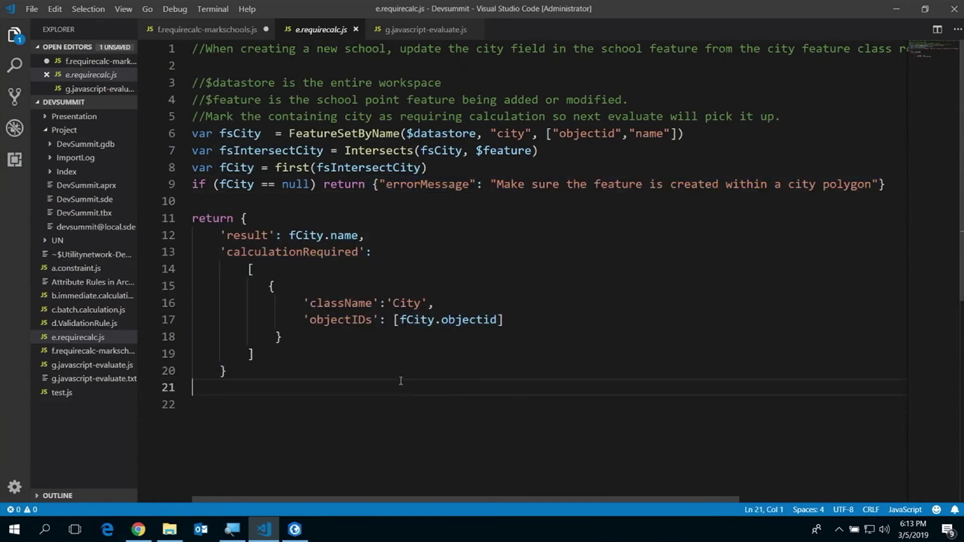
Open f.requirecalc-markschools.js and review how it marks nearby schools as requiring validation
{"action": "left_click", "coordinate": [115, 351]}
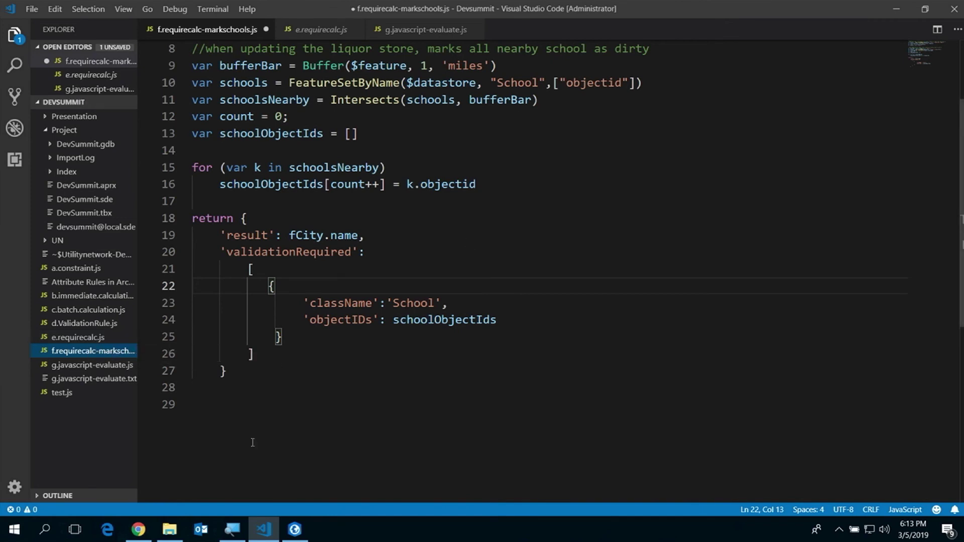
Switch to ArcGIS Pro, place a Liquor Store point just southeast of the school in Carlsbad, and evaluate the attribute rules
{"action": "left_click", "coordinate": [295, 529]}
{"action": "scroll", "coordinate": [433, 154], "scroll_direction": "up", "scroll_amount": 10}
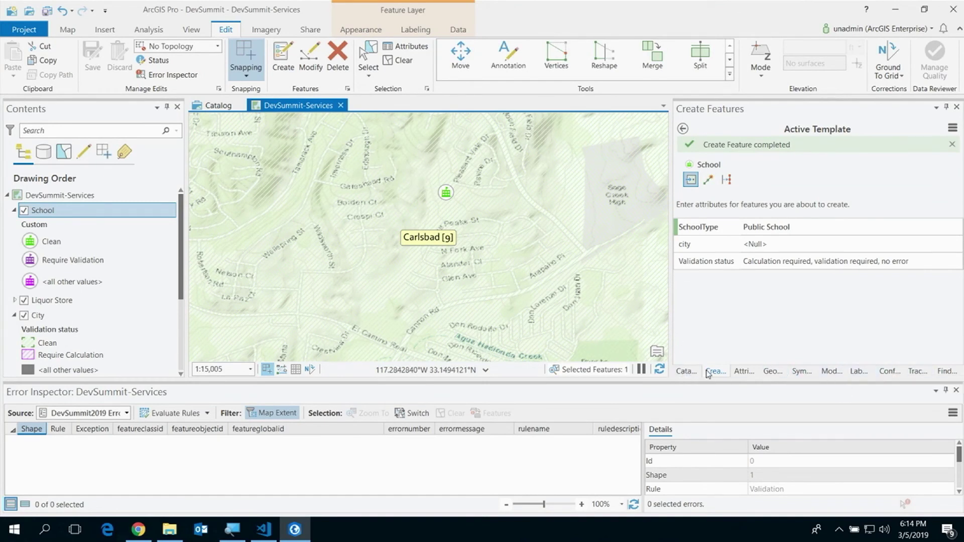
{"action": "left_click", "coordinate": [683, 129]}
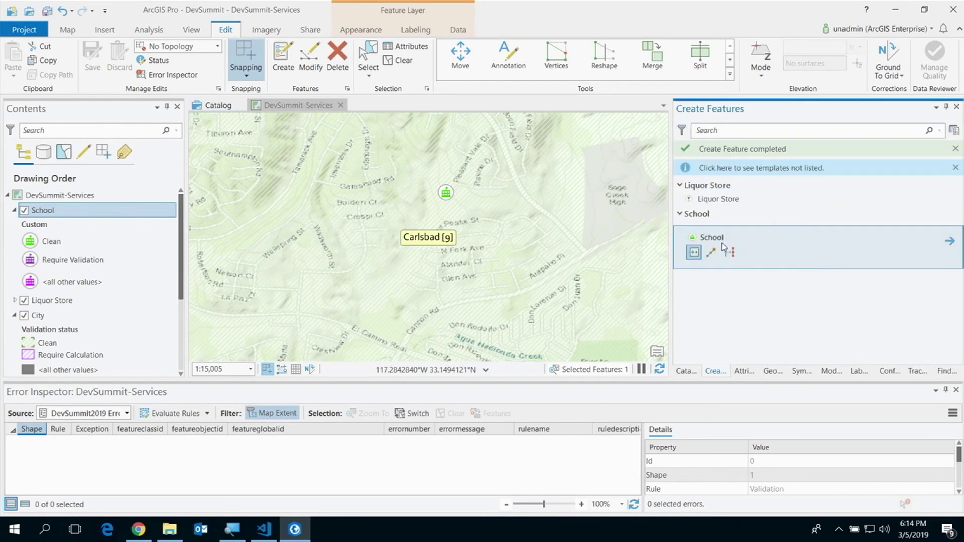
{"action": "left_click", "coordinate": [731, 202]}
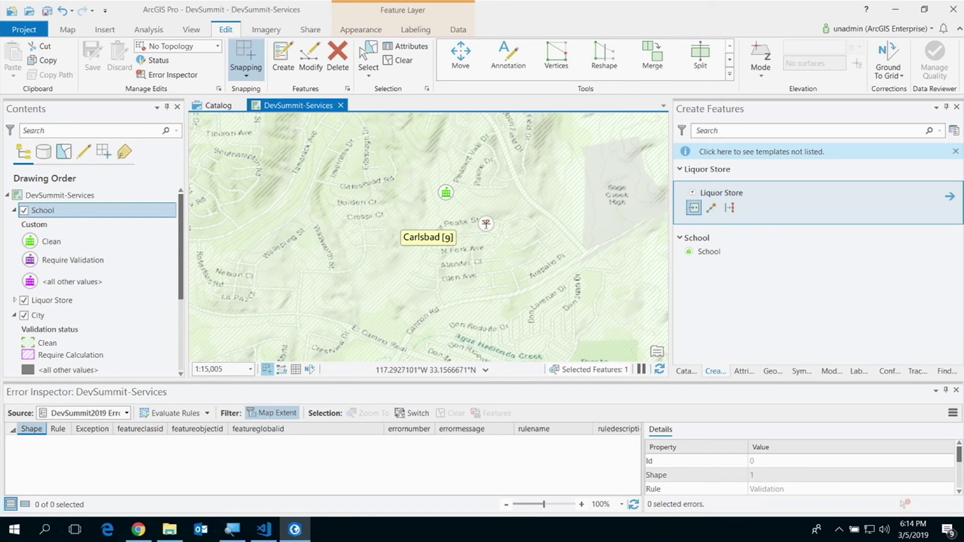
{"action": "left_click", "coordinate": [486, 223]}
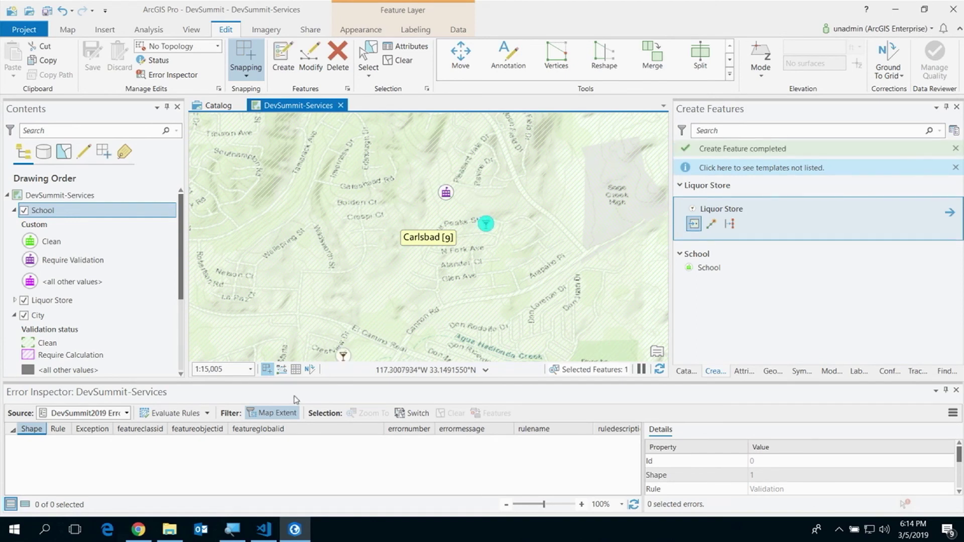
{"action": "left_click", "coordinate": [566, 271]}
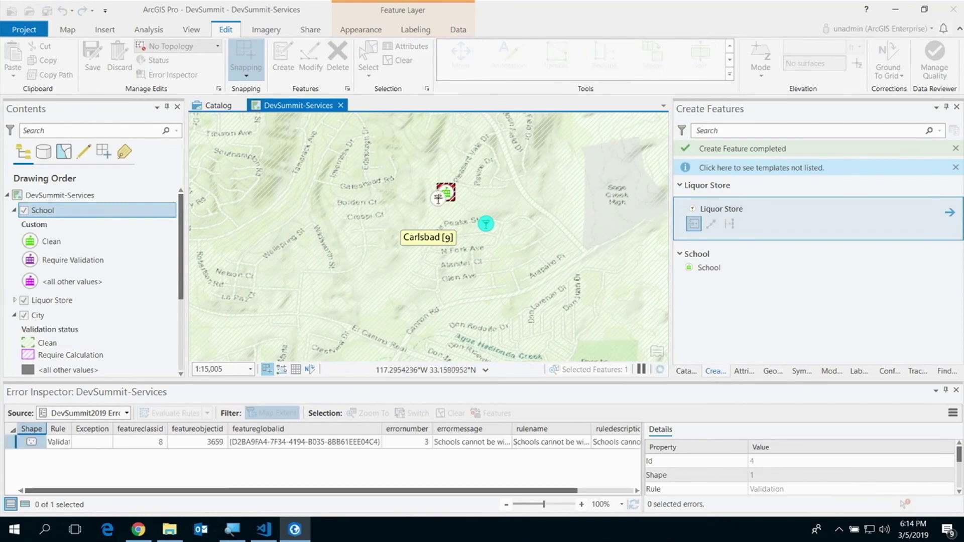
Delete the selected liquor store and place a new Liquor Store point near the same spot, southeast of the Carlsbad school
{"action": "left_click", "coordinate": [333, 62]}
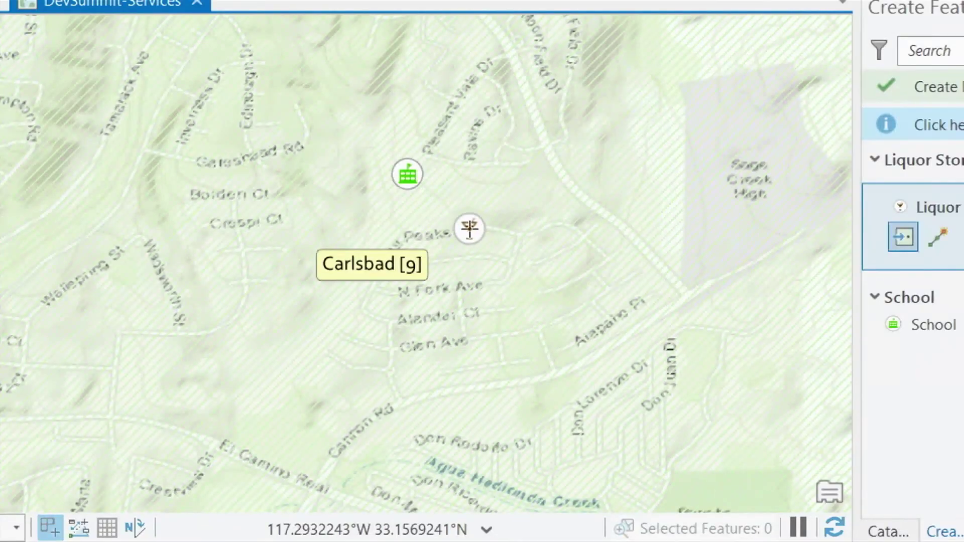
{"action": "left_click", "coordinate": [470, 230]}
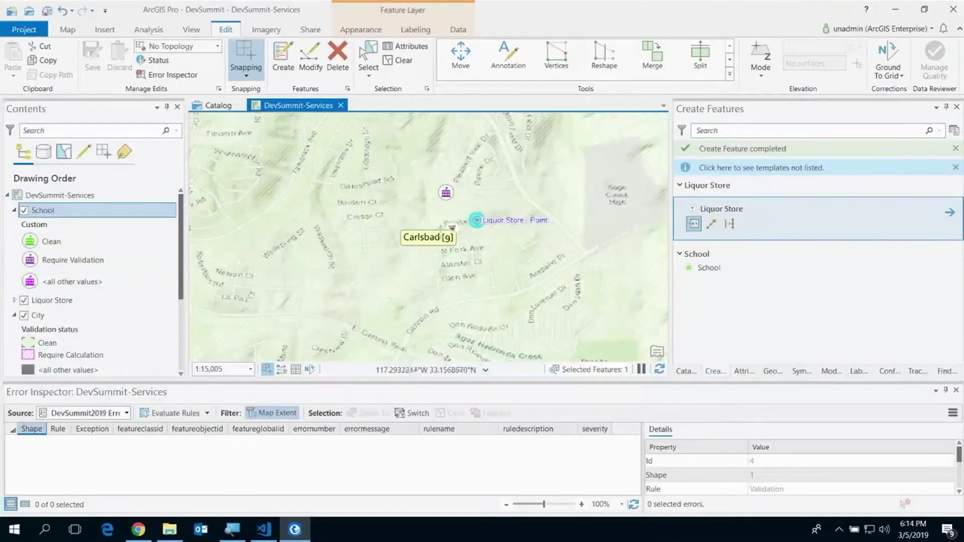
Switch to Visual Studio Code and examine schoolObjectIds and the validationRequired return block in f.requirecalc-markschools.js
{"action": "key", "text": "alt"}
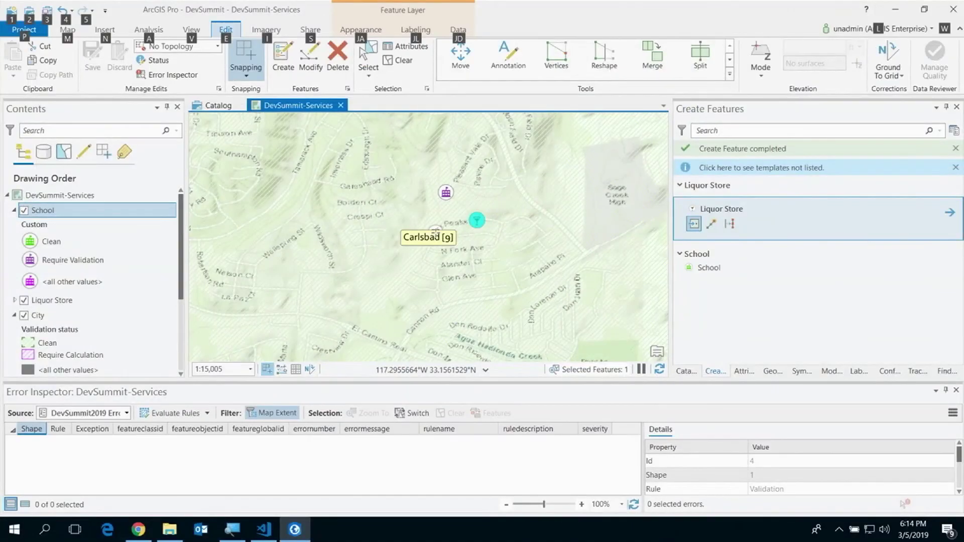
{"action": "key", "text": "alt+Tab"}
{"action": "left_click", "coordinate": [453, 337]}
{"action": "left_click", "coordinate": [452, 321]}
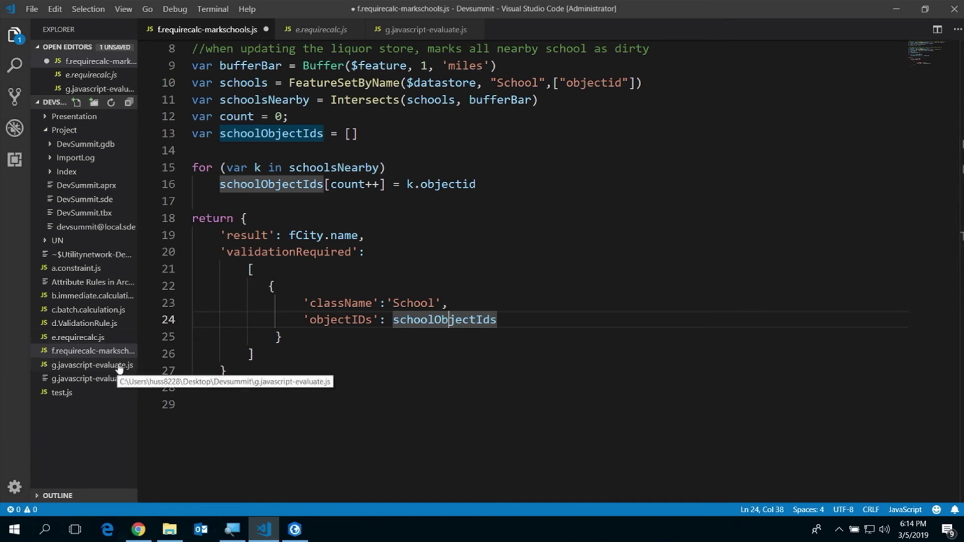
{"action": "left_click", "coordinate": [306, 219]}
{"action": "left_click", "coordinate": [351, 405]}
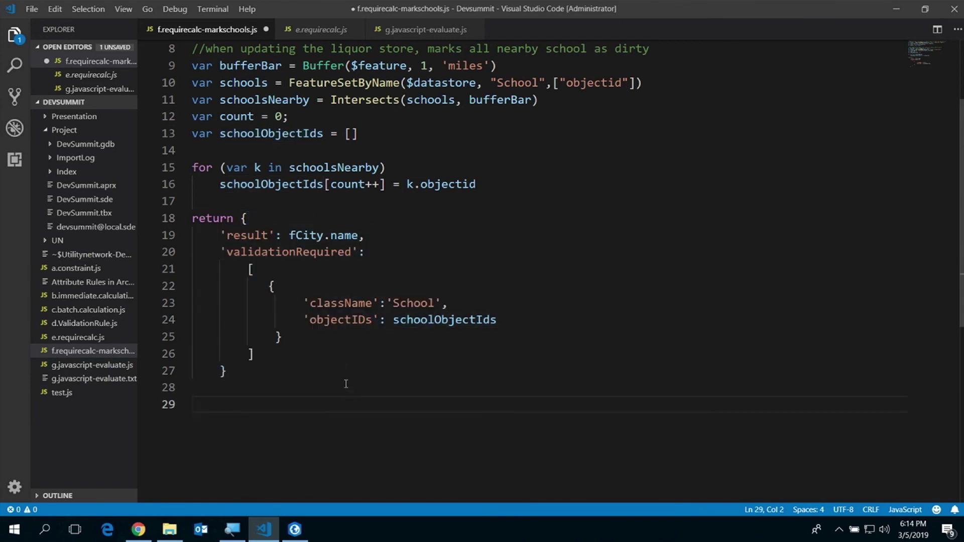